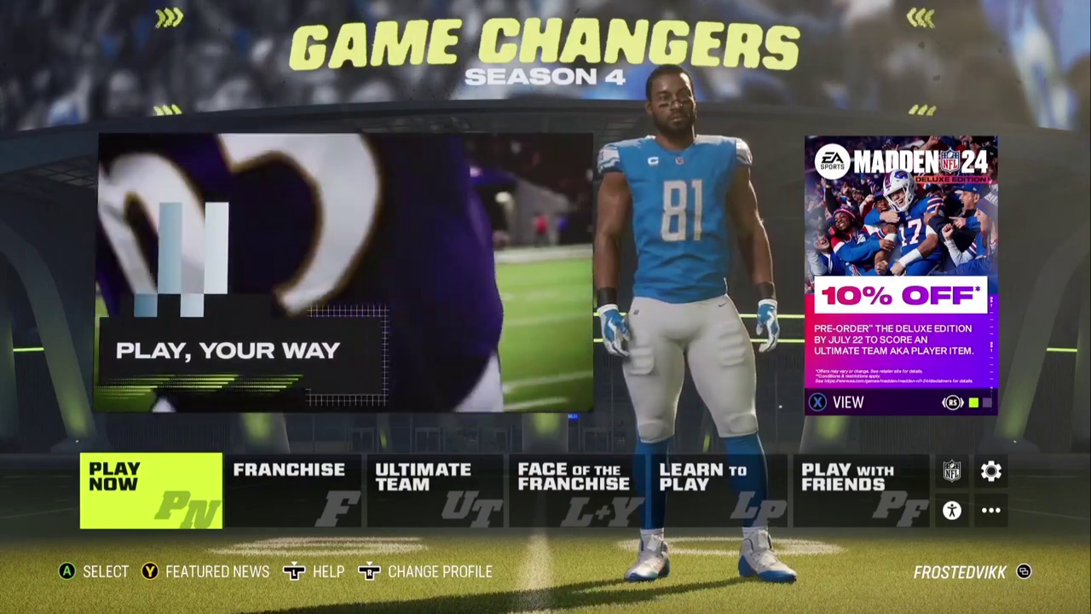
# Go from the game modes to the NFL rosters menu and choose Share & Manage Files.
pyautogui.press('Right')
pyautogui.press('Right')
pyautogui.press('Right')
pyautogui.press('Right')
pyautogui.press('Right')
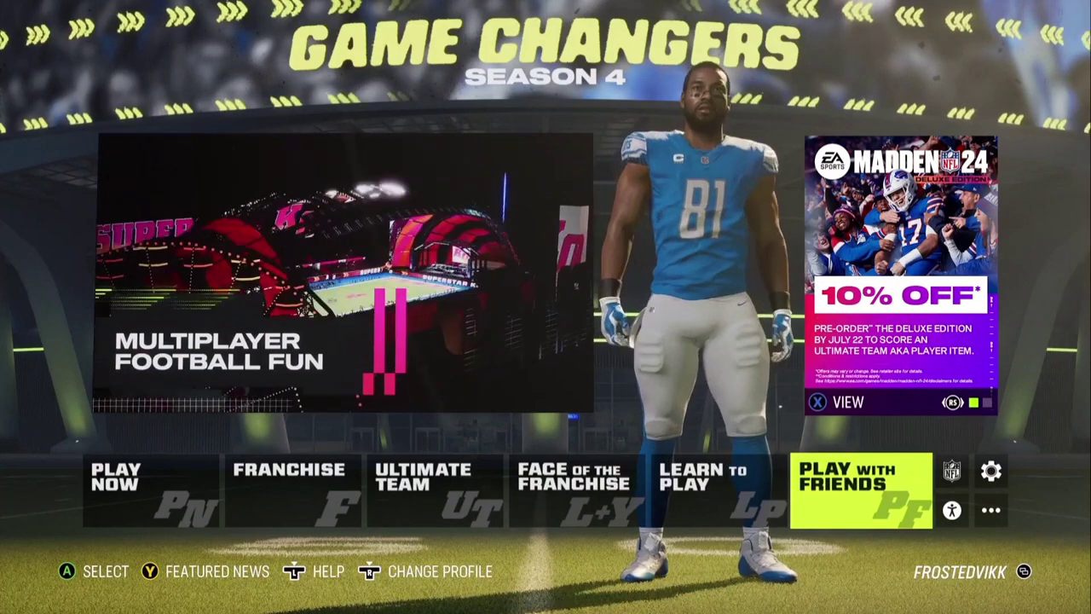
pyautogui.press('Right')
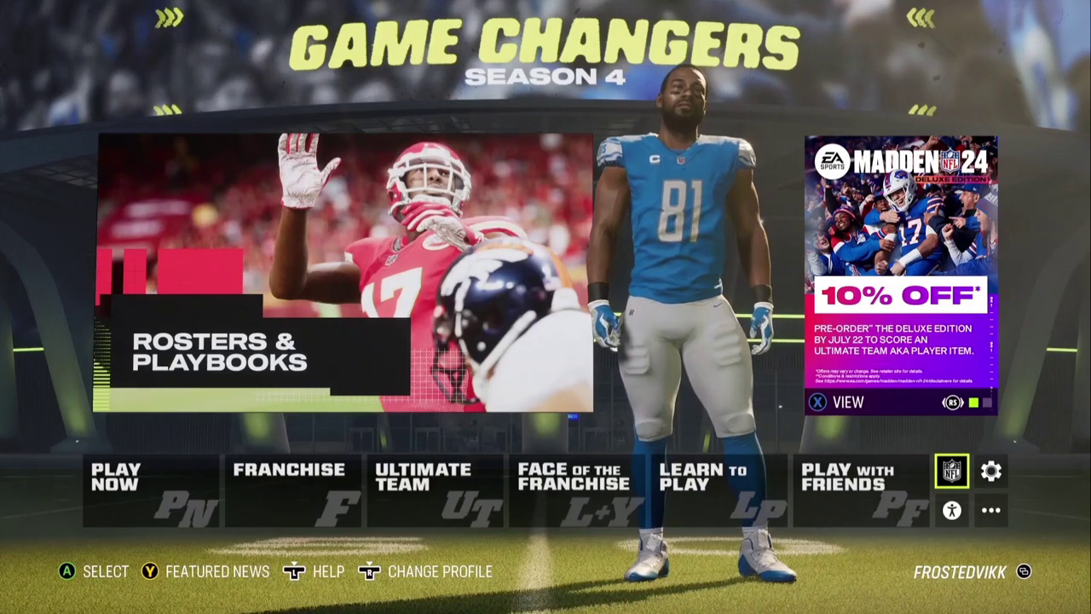
pyautogui.press('Left')
pyautogui.press('Right')
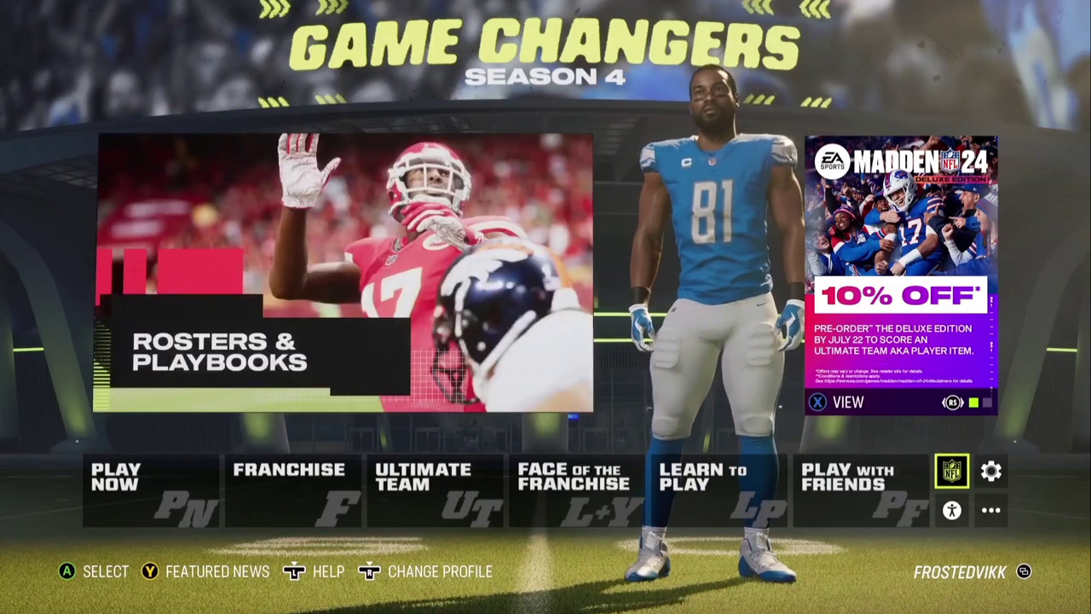
pyautogui.press('Return')
pyautogui.press('Up')
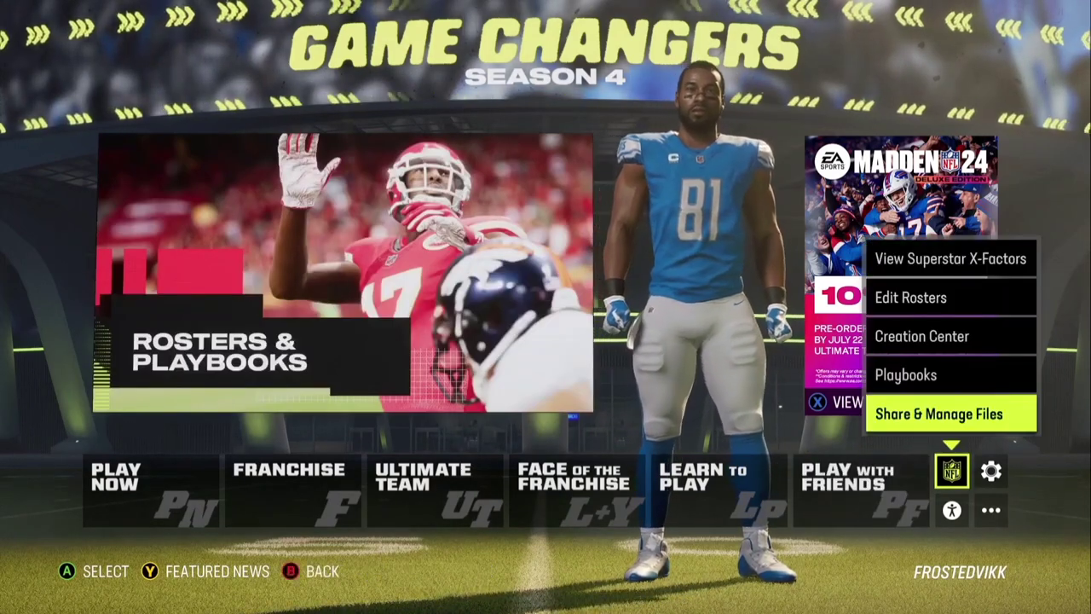
pyautogui.press('Return')
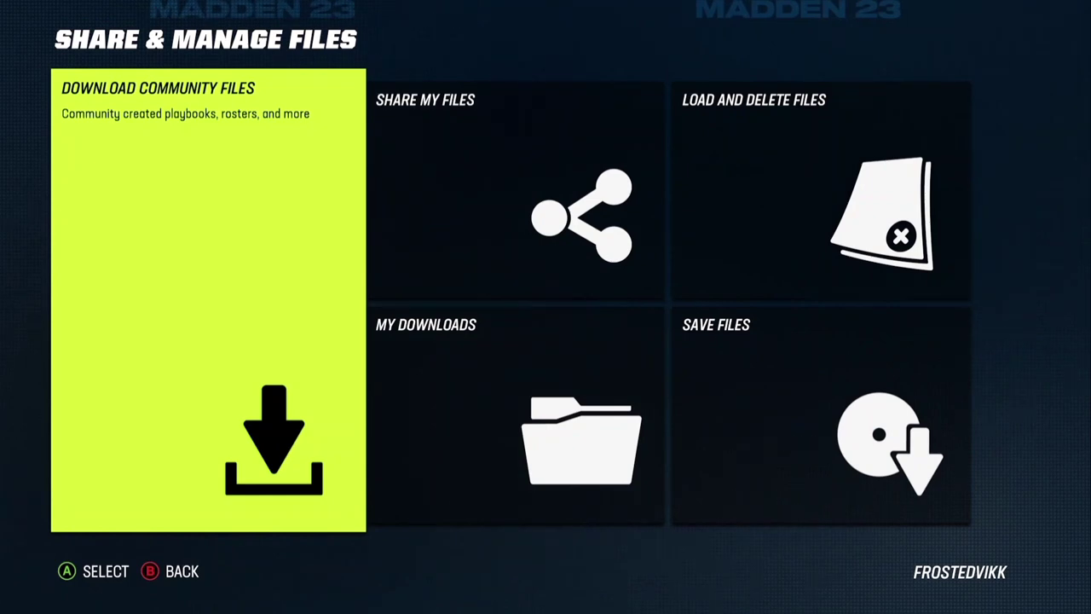
# Open Download Community Files and switch from draft classes to the Roster tab at UPDATED22.
pyautogui.press('Return')
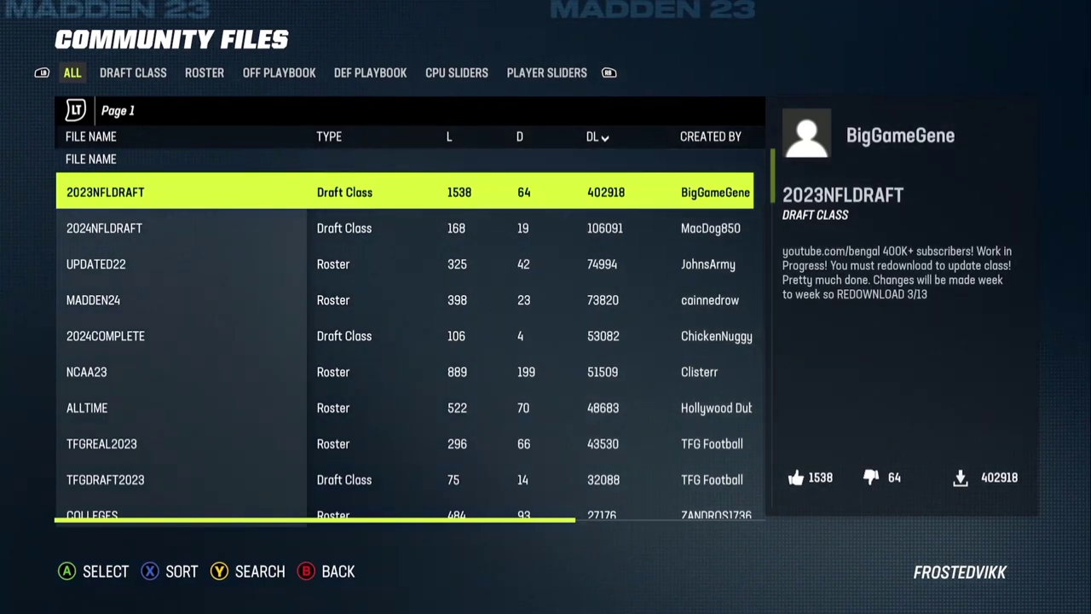
pyautogui.press('e')
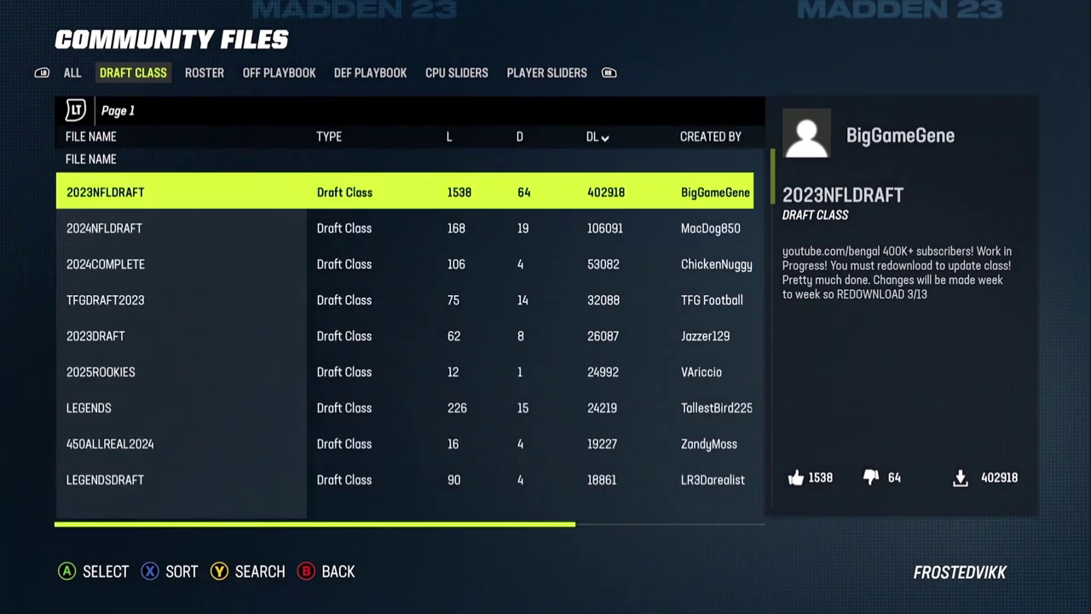
pyautogui.press('e')
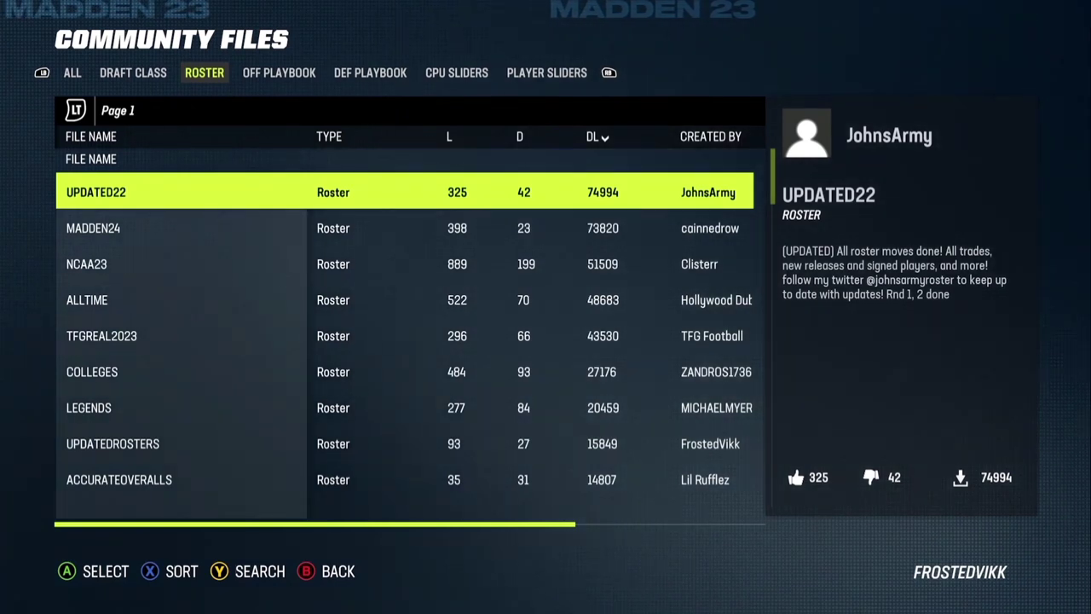
pyautogui.press('Right')
pyautogui.press('Down')
pyautogui.press('Up')
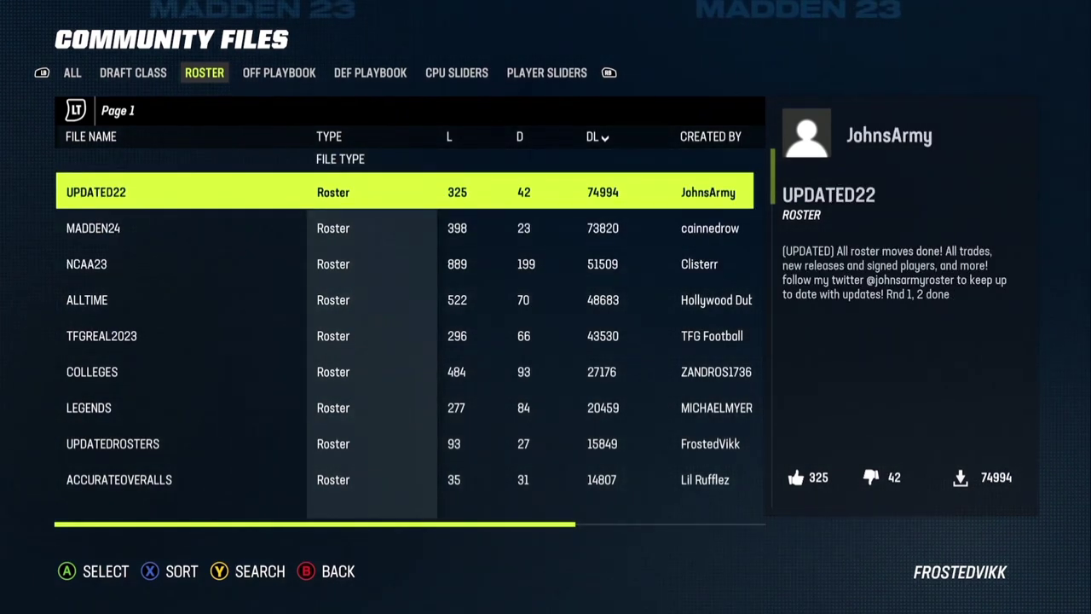
# Sort the community roster files by the ADDED date column.
pyautogui.press('pageup')
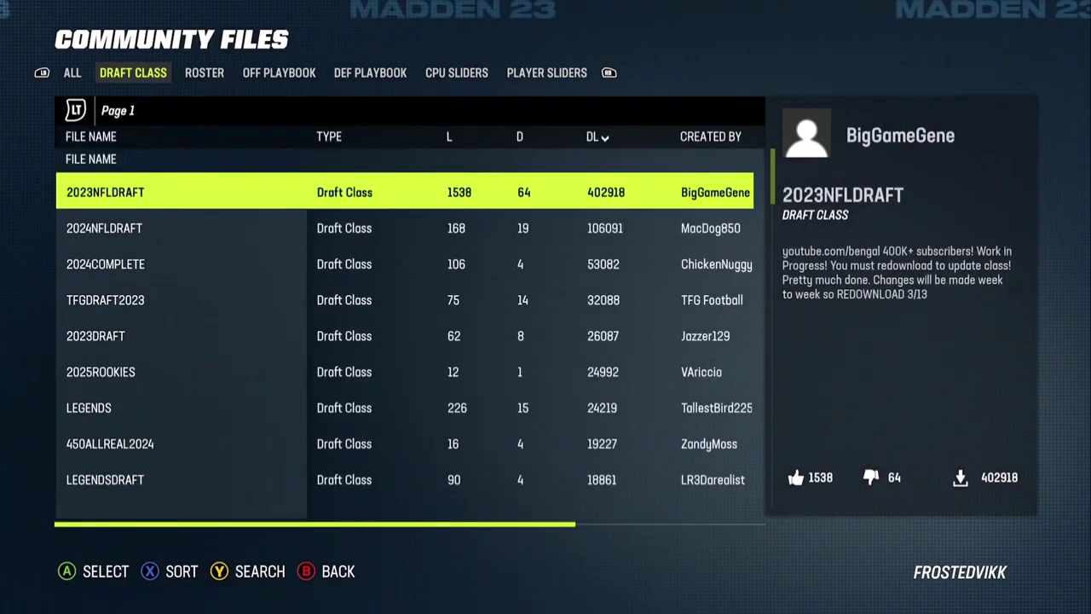
pyautogui.press('pagedown')
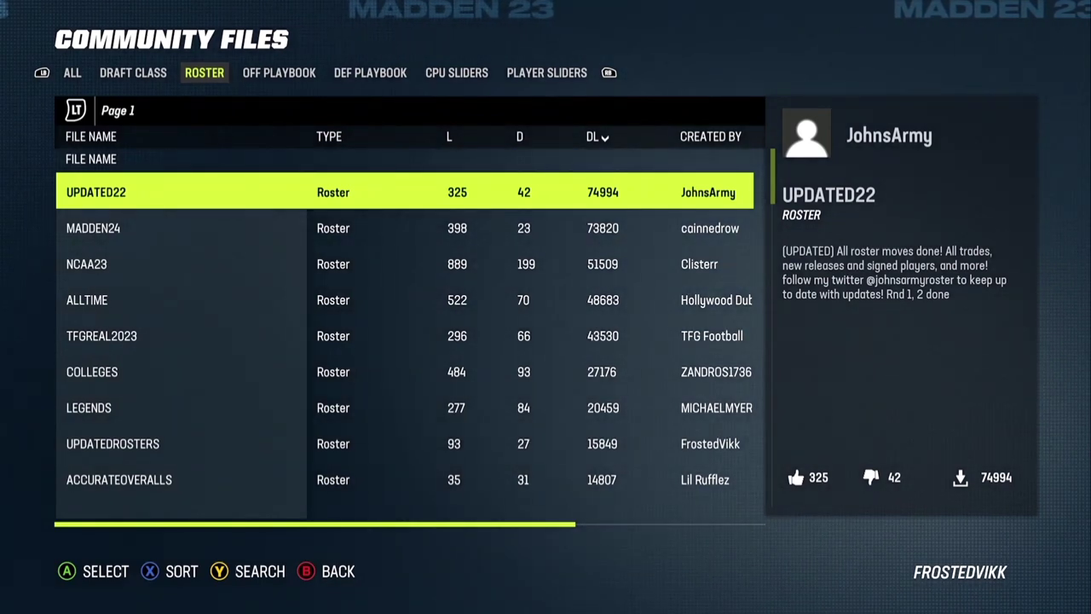
pyautogui.press('Right')
pyautogui.press('Right')
pyautogui.press('Right')
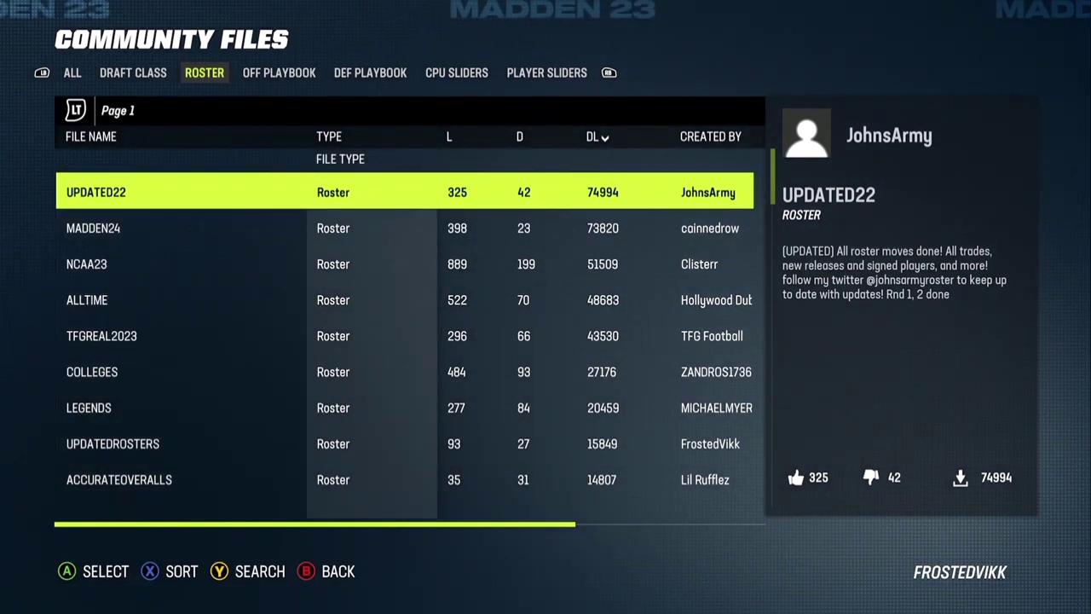
pyautogui.press('Right')
pyautogui.press('Right')
pyautogui.press('Right')
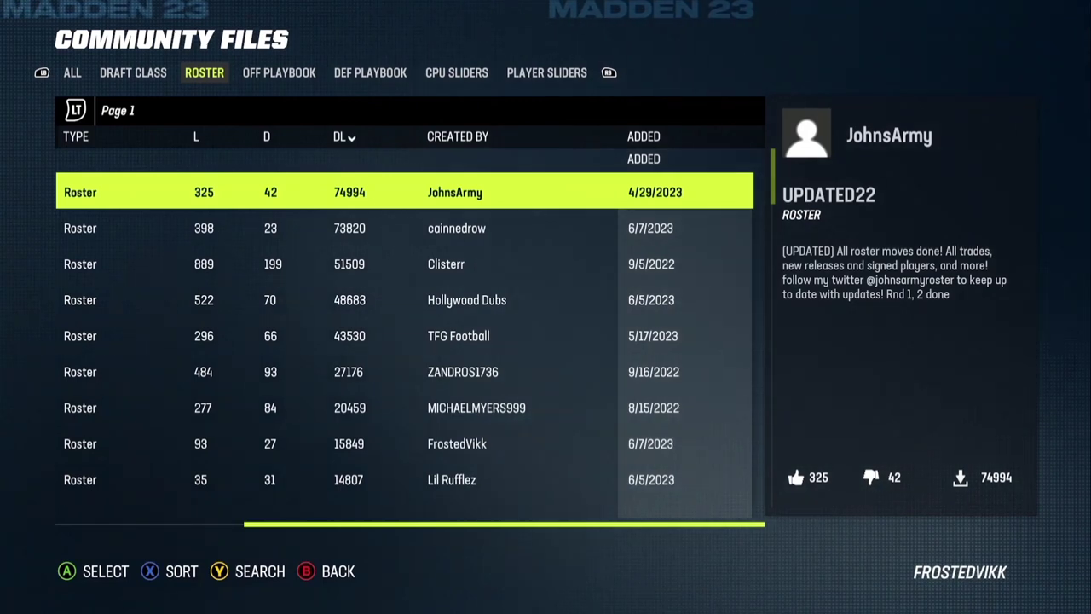
pyautogui.press('Return')
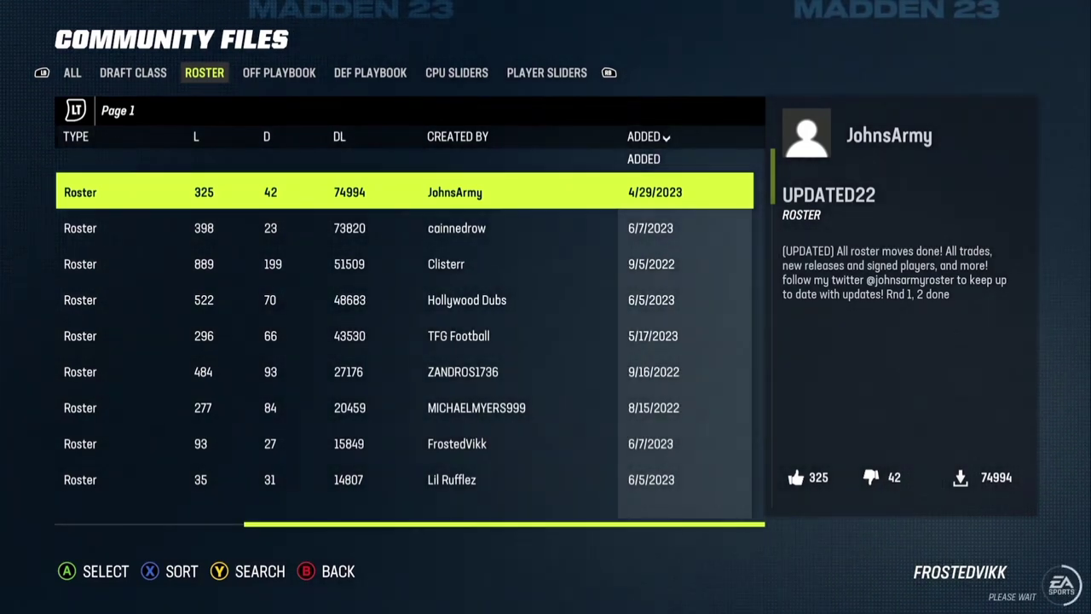
# Check the other sort columns and view the UPDATEDROSTERS file's details.
pyautogui.press('Right')
pyautogui.press('Right')
pyautogui.press('Right')
pyautogui.press('Right')
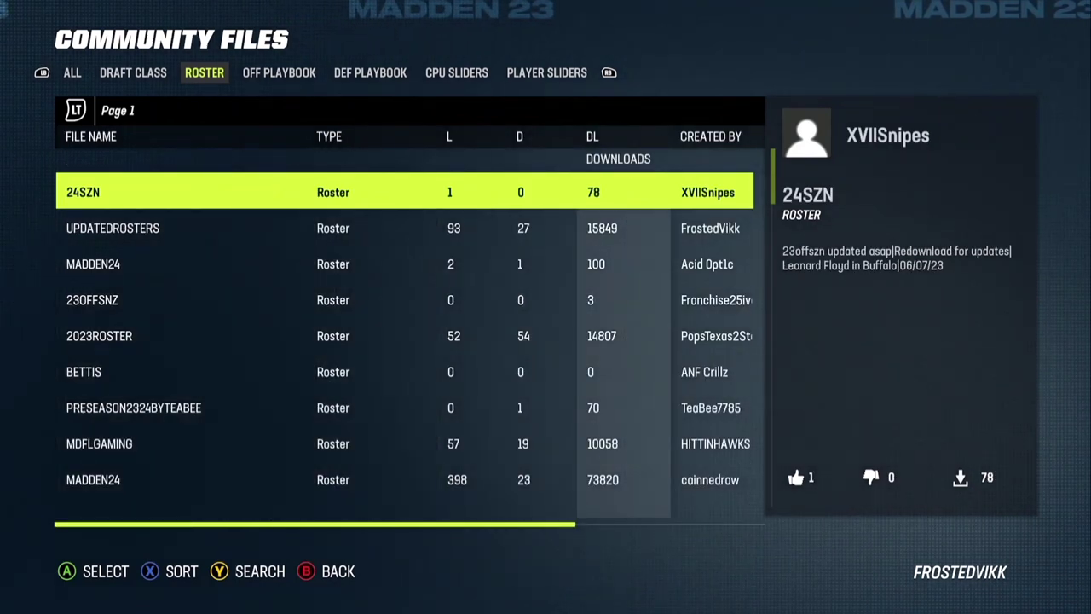
pyautogui.press('Right')
pyautogui.press('Right')
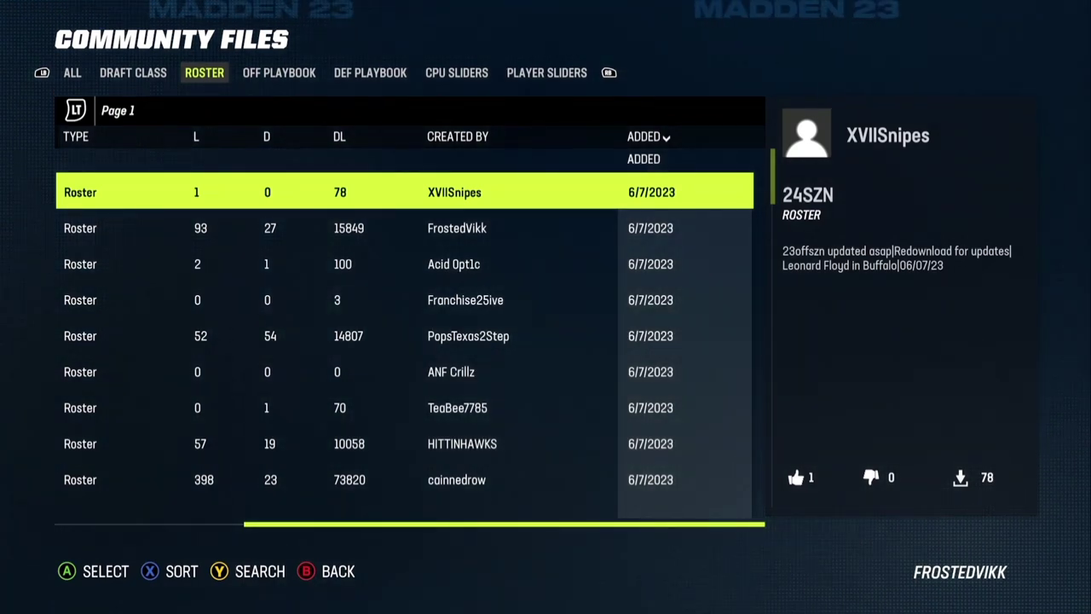
pyautogui.press('Down')
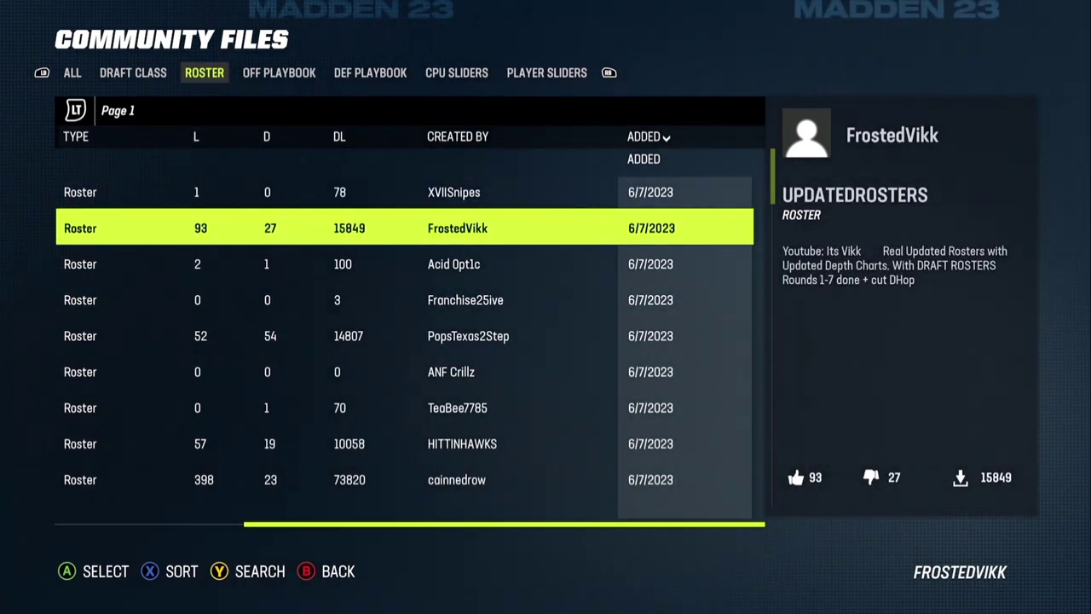
pyautogui.press('Down')
pyautogui.press('Down')
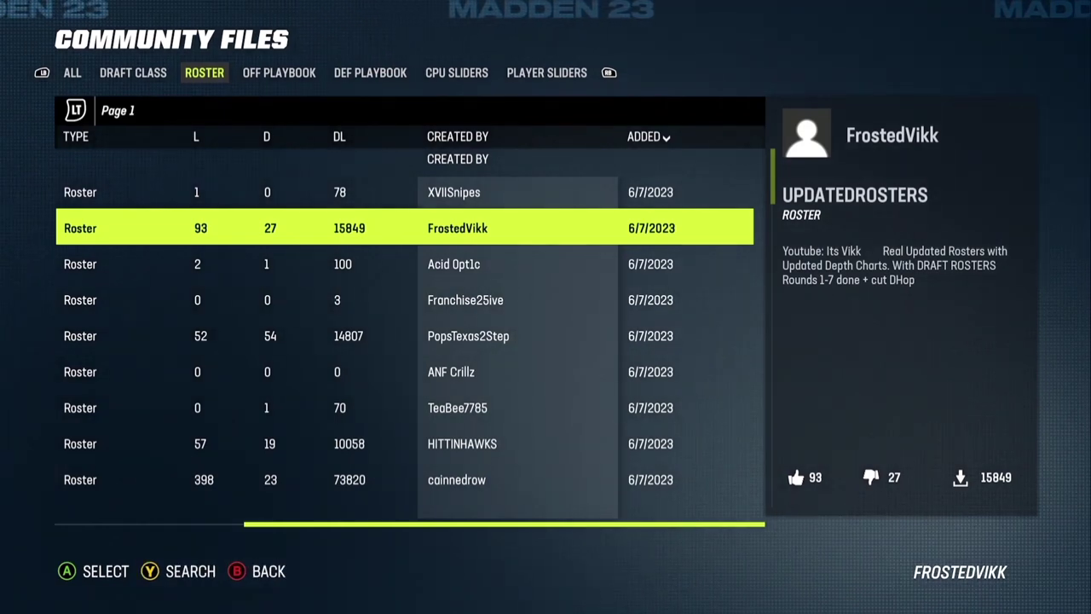
pyautogui.press('Left')
pyautogui.press('Left')
pyautogui.press('Right')
pyautogui.press('Right')
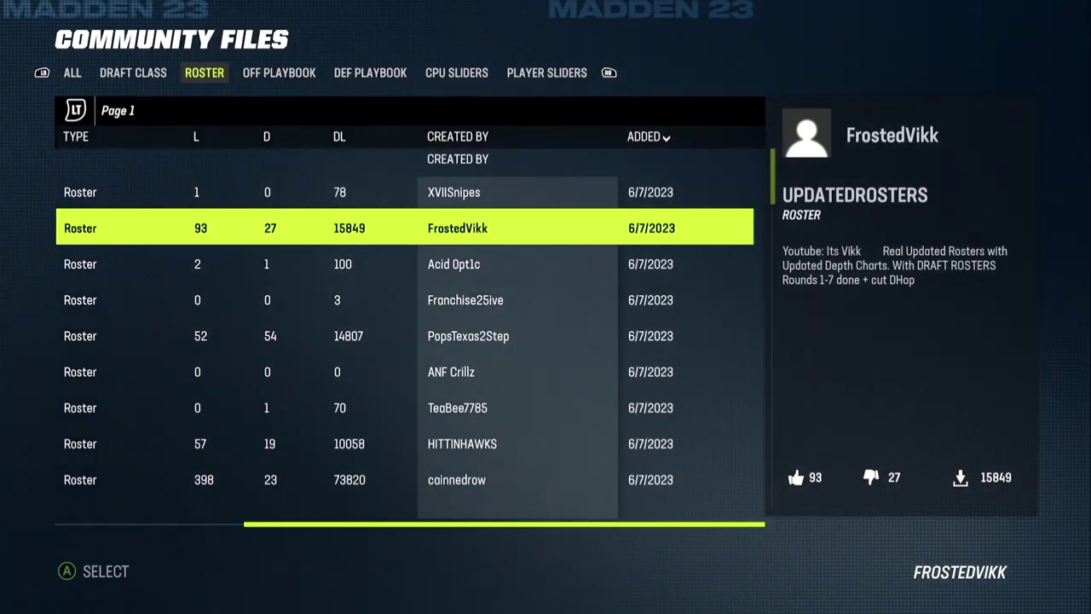
pyautogui.press('Escape')
# Scroll down the newest rosters past 23OFFSNZ and download the MADDEN24 roster.
pyautogui.press('Down')
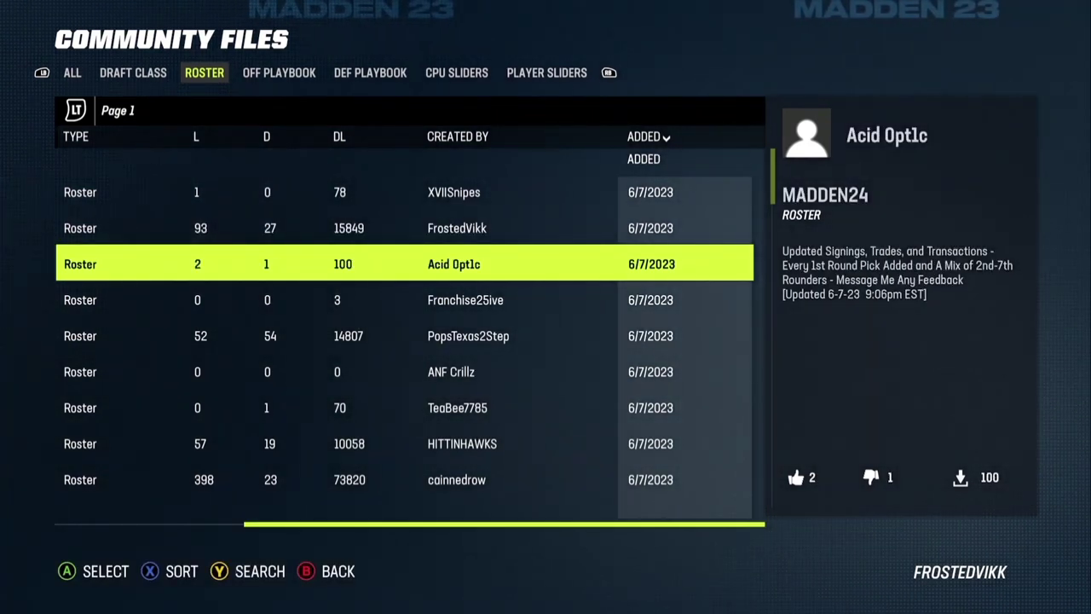
pyautogui.press('Down')
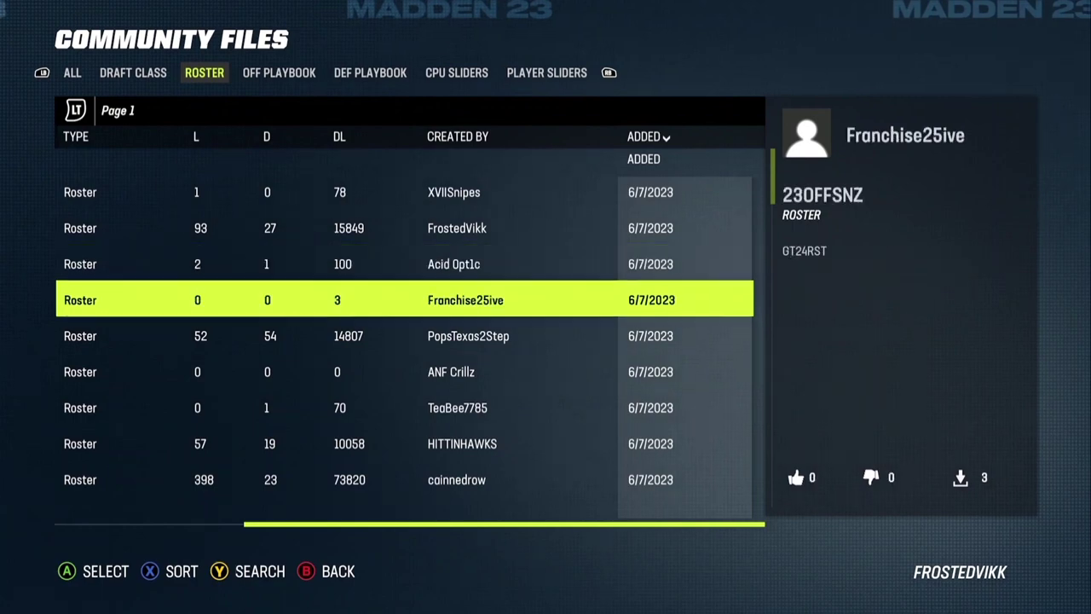
pyautogui.press('Down')
pyautogui.press('Down')
pyautogui.press('Down')
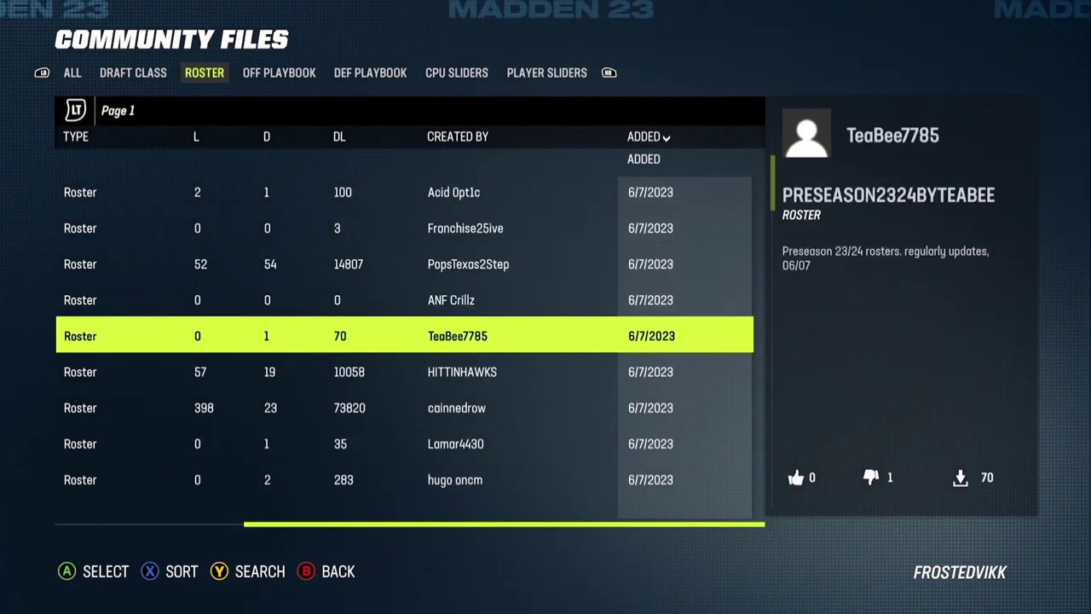
pyautogui.press('Down')
pyautogui.press('Down')
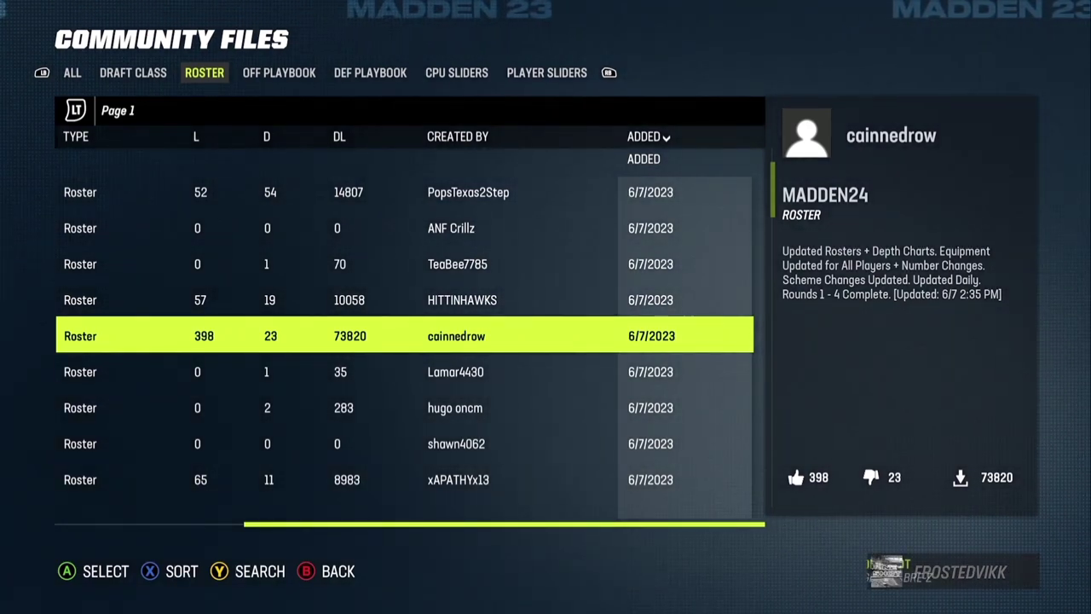
pyautogui.press('Return')
pyautogui.press('Return')
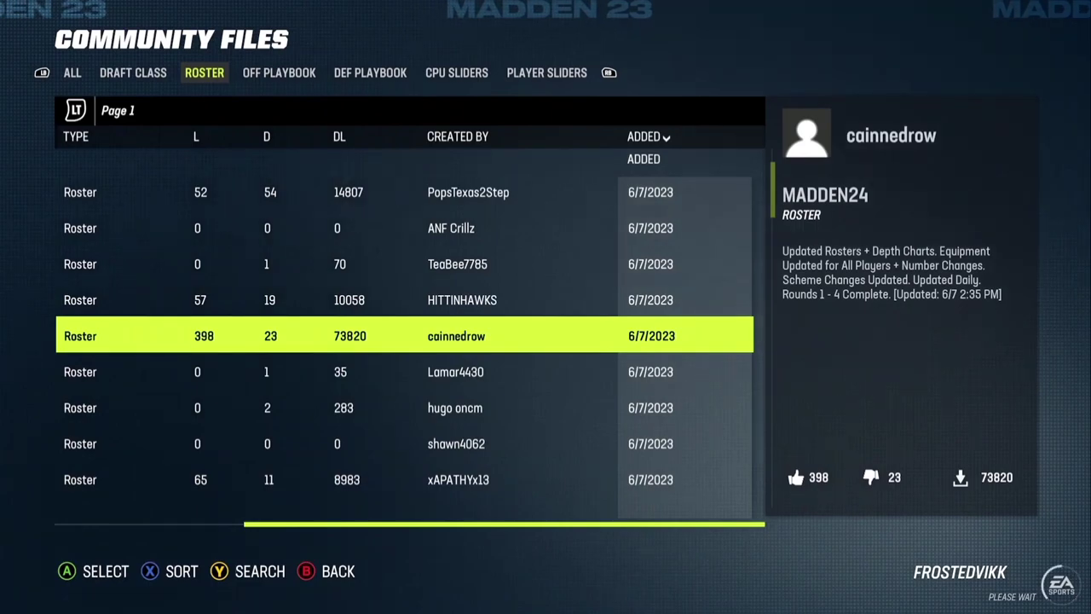
pyautogui.press('y')
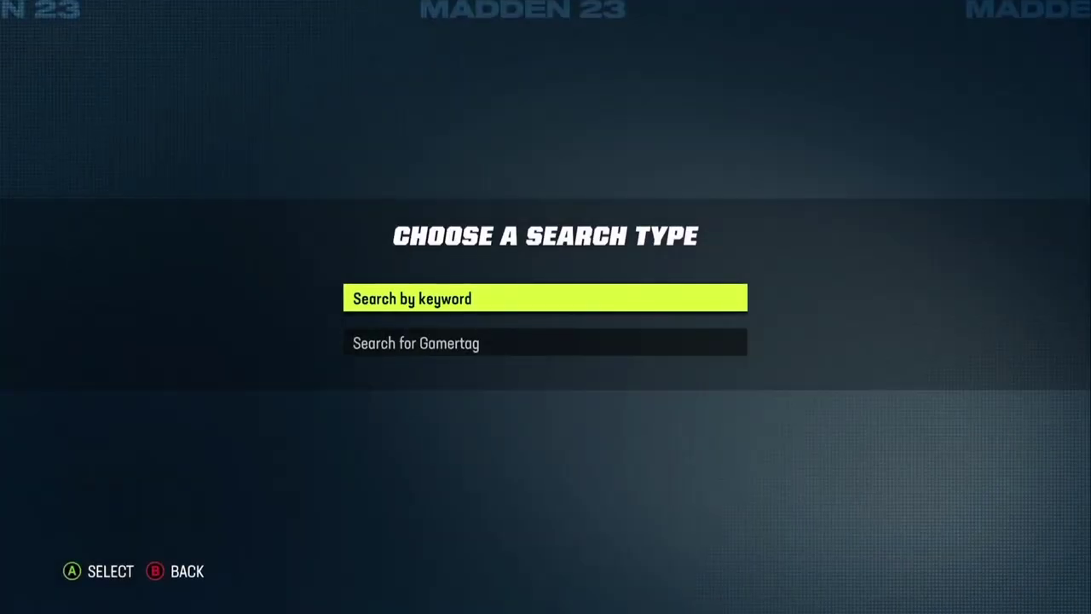
pyautogui.press('Down')
pyautogui.press('Return')
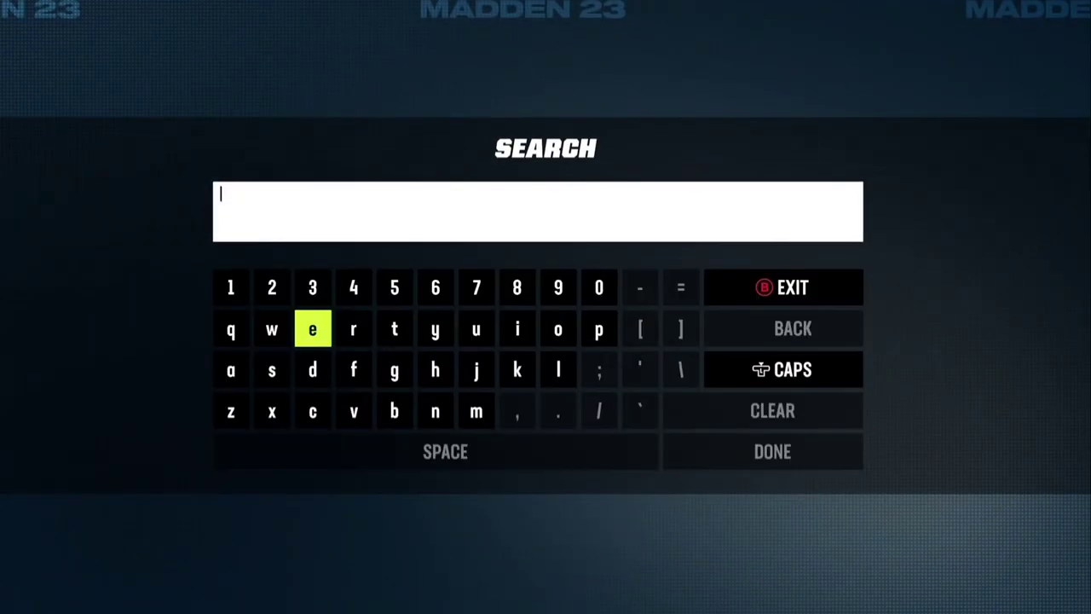
pyautogui.write('frostedvikk')
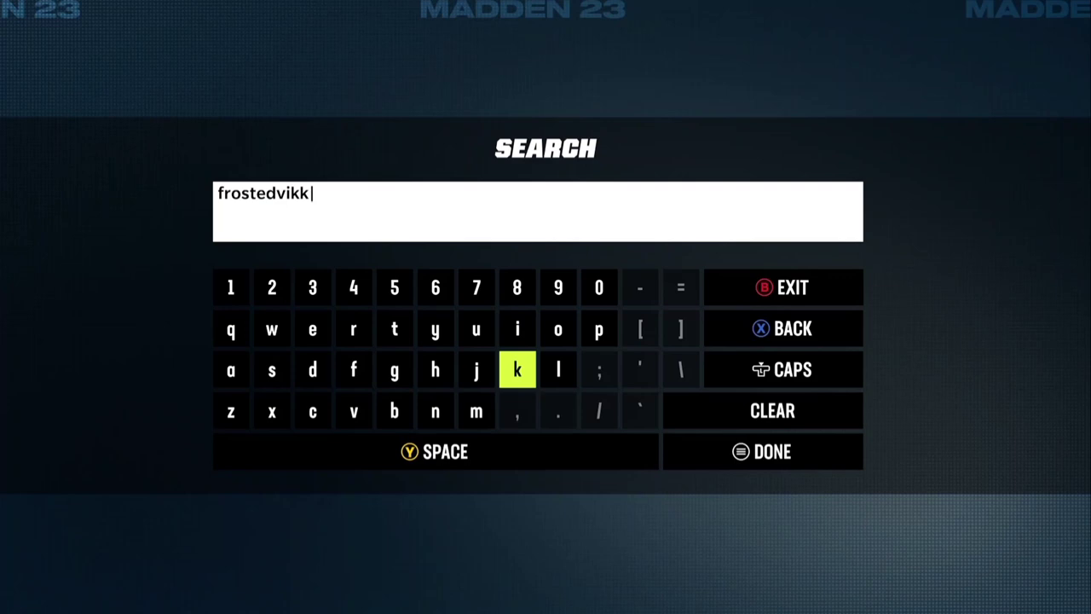
pyautogui.press('Return')
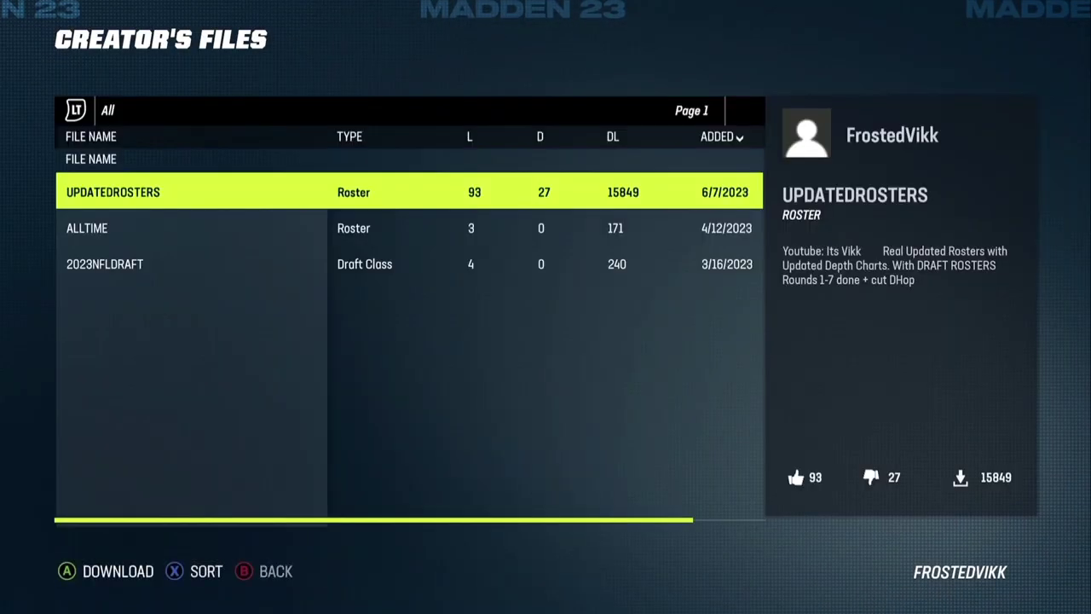
pyautogui.press('Right')
pyautogui.press('Down')
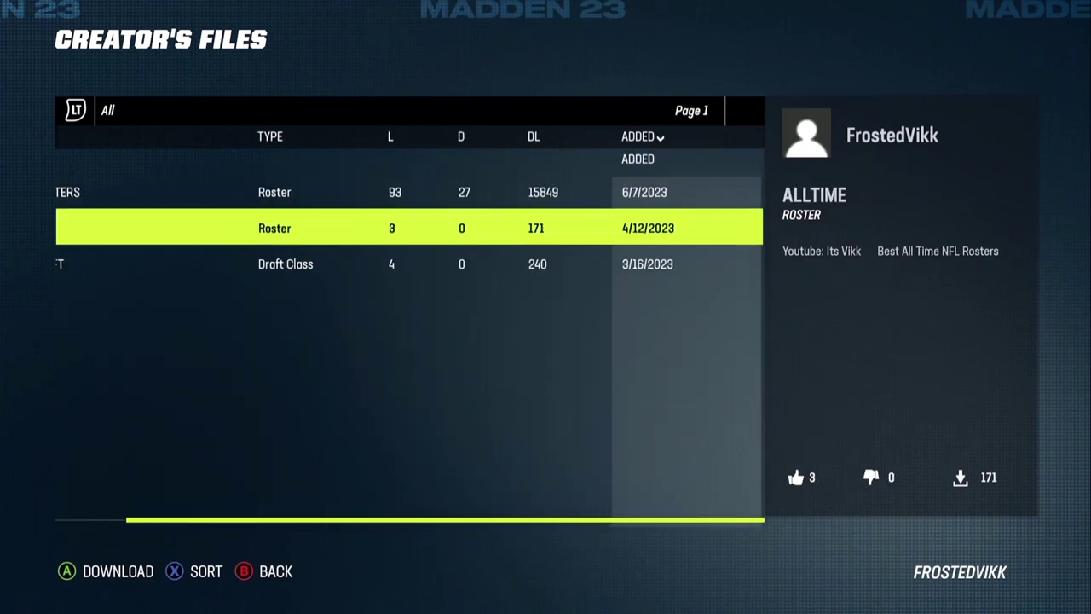
pyautogui.press('Down')
pyautogui.press('Left')
pyautogui.press('Left')
pyautogui.press('Left')
pyautogui.press('Left')
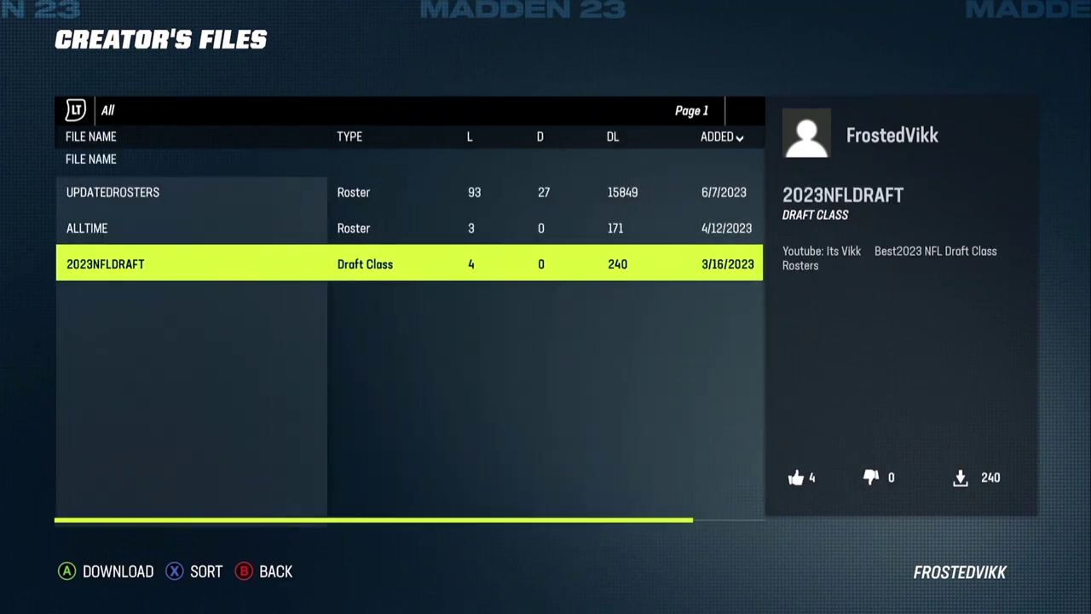
pyautogui.press('Up')
pyautogui.press('Right')
pyautogui.press('Right')
pyautogui.press('Right')
pyautogui.press('Right')
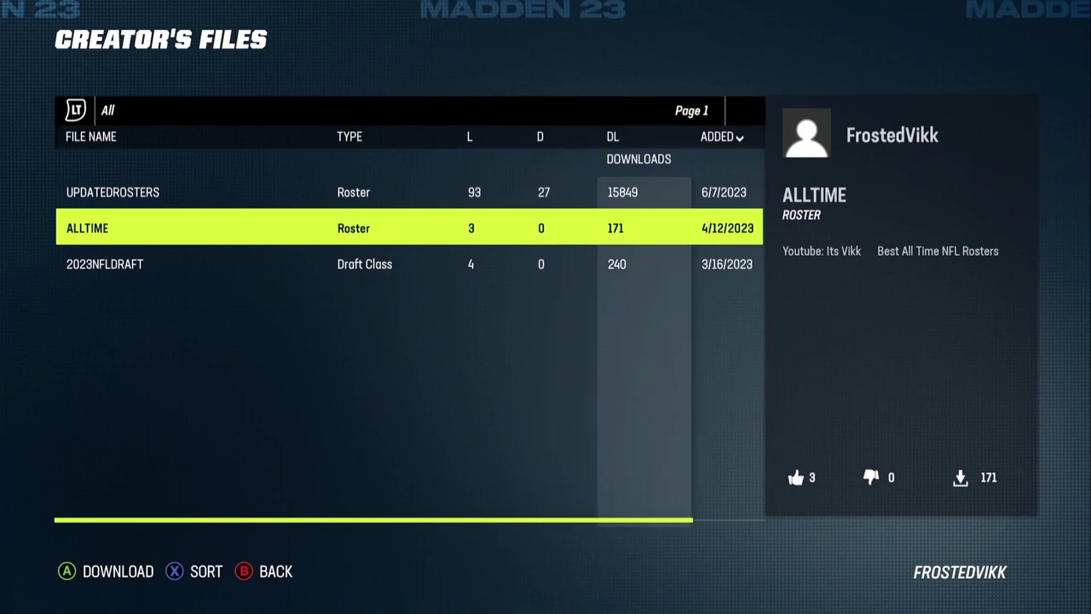
pyautogui.press('Up')
pyautogui.press('Left')
pyautogui.press('Left')
pyautogui.press('Left')
pyautogui.press('Left')
pyautogui.press('Escape')
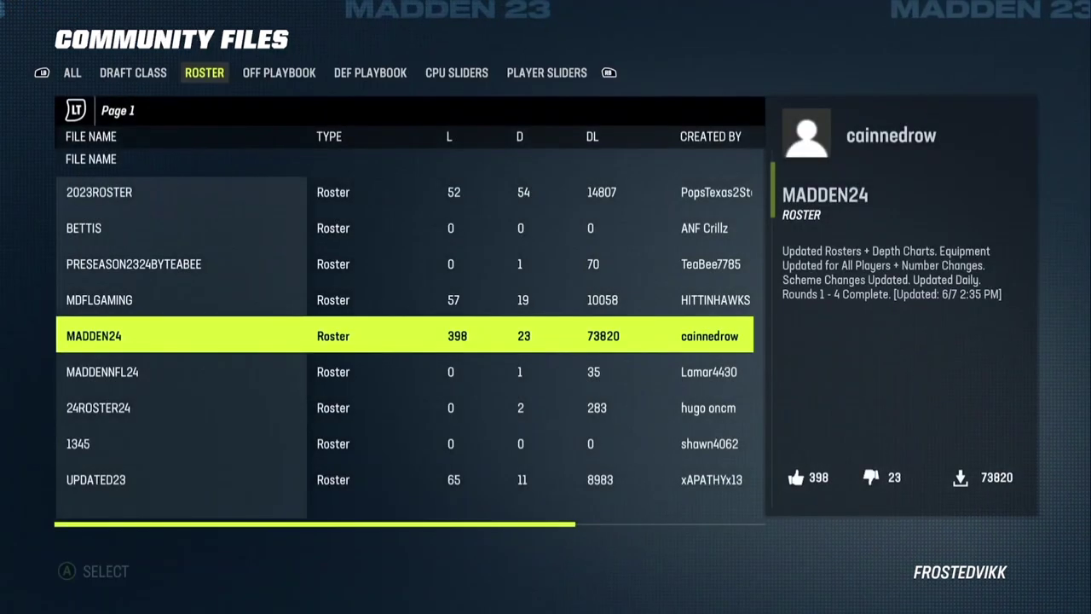
# Look at the PRESEASON2324BYTEABEE roster details, then return to the file management hub.
pyautogui.press('Up')
pyautogui.press('Up')
pyautogui.press('Right')
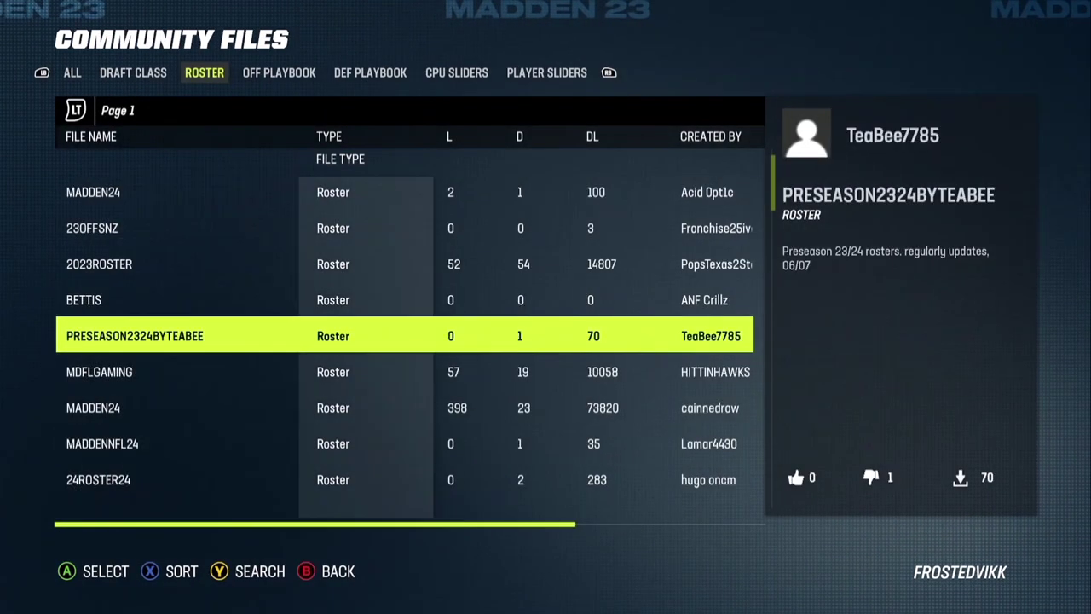
pyautogui.press('Right')
pyautogui.press('Right')
pyautogui.press('Right')
pyautogui.press('Right')
pyautogui.press('Escape')
pyautogui.press('Right')
pyautogui.press('Right')
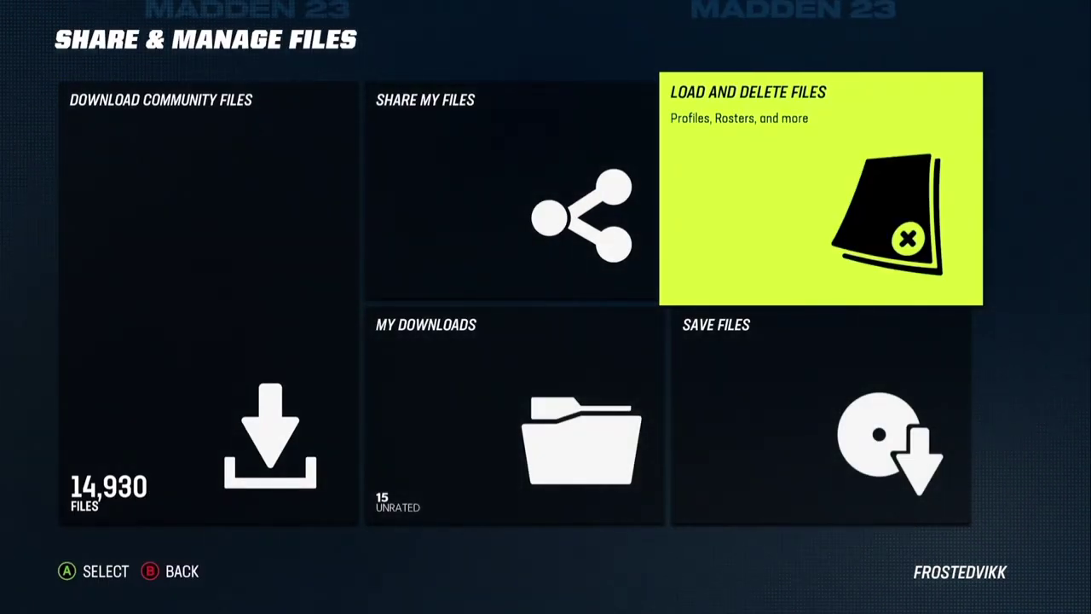
# Load the MADDEN24 roster from Load - Delete Files, confirm replacing the current one, and exit.
pyautogui.press('Return')
pyautogui.press('Right')
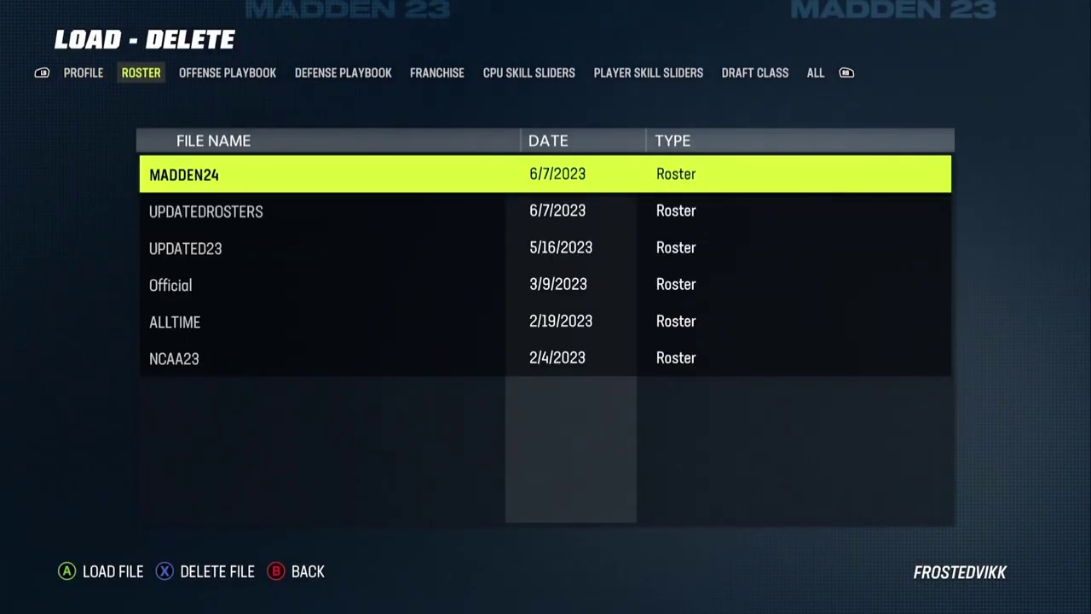
pyautogui.press('Return')
pyautogui.press('Up')
pyautogui.press('Return')
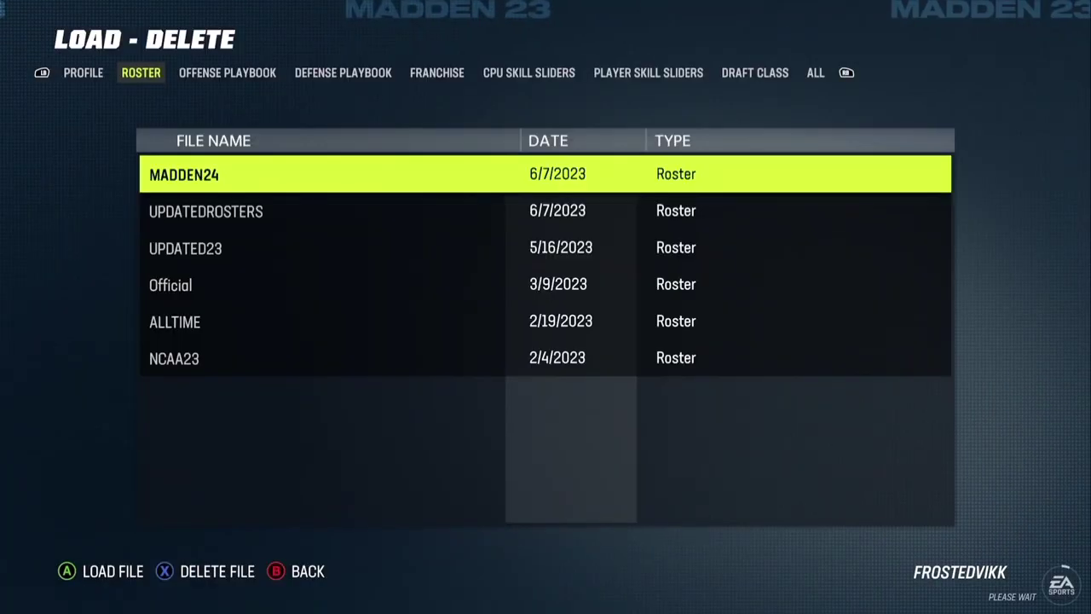
pyautogui.press('Return')
pyautogui.press('Escape')
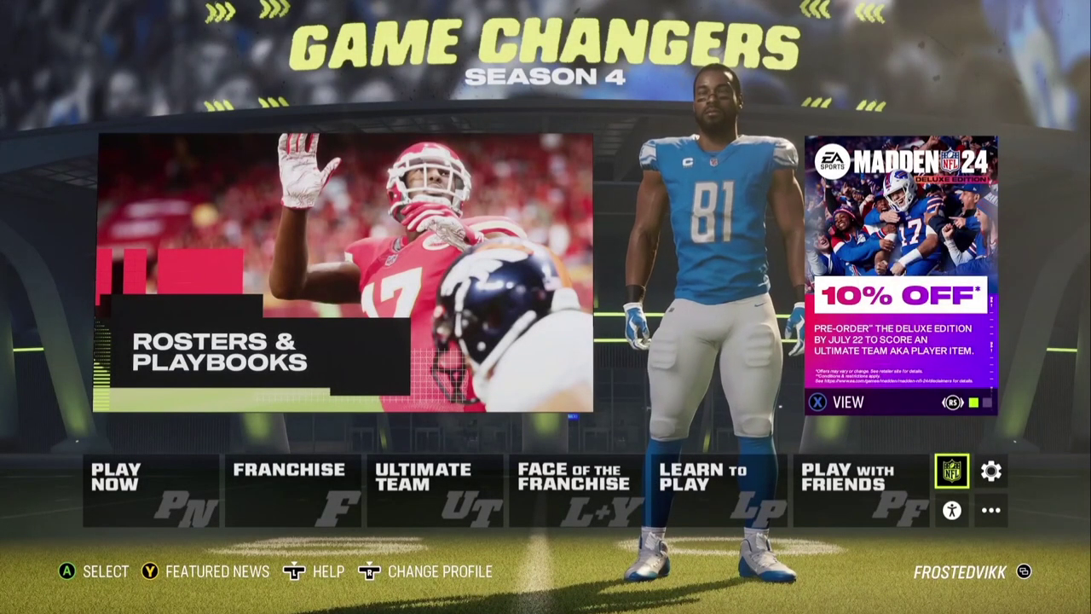
# Open Player Management under roster editing for the loaded roster.
pyautogui.press('Return')
pyautogui.press('Down')
pyautogui.press('Return')
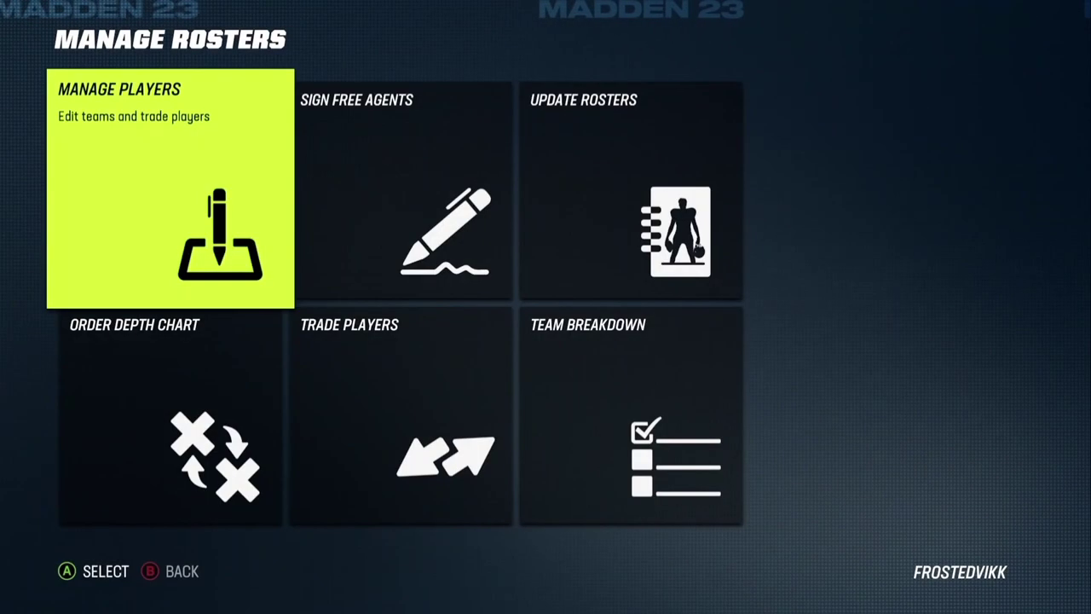
pyautogui.press('Return')
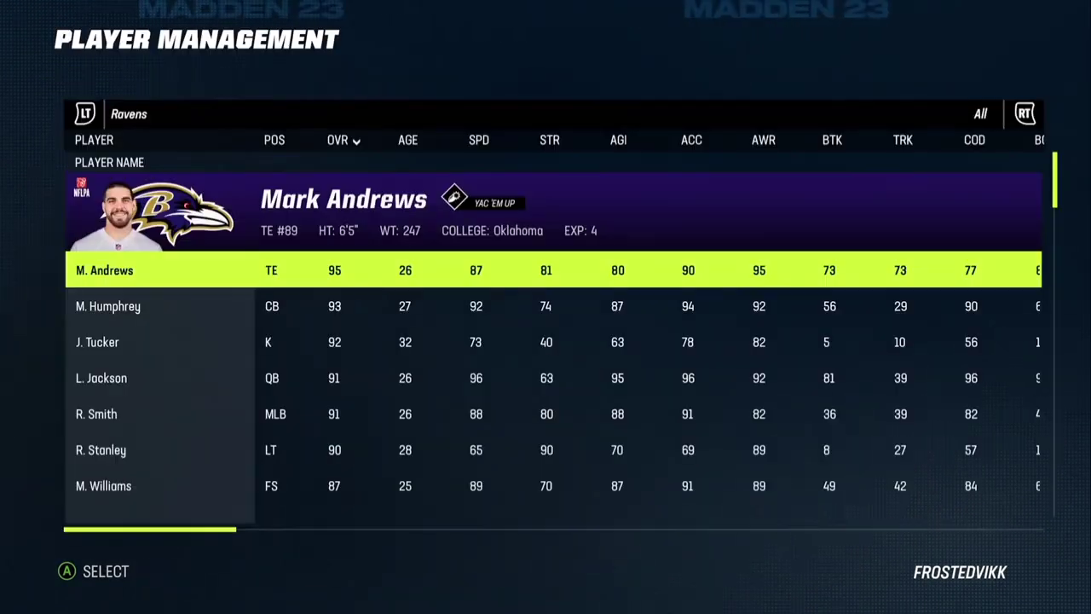
# Review the Panthers quarterbacks B. Young and A. Dalton.
pyautogui.press('pageup')
pyautogui.press('Up')
pyautogui.press('Up')
pyautogui.press('Up')
pyautogui.press('Up')
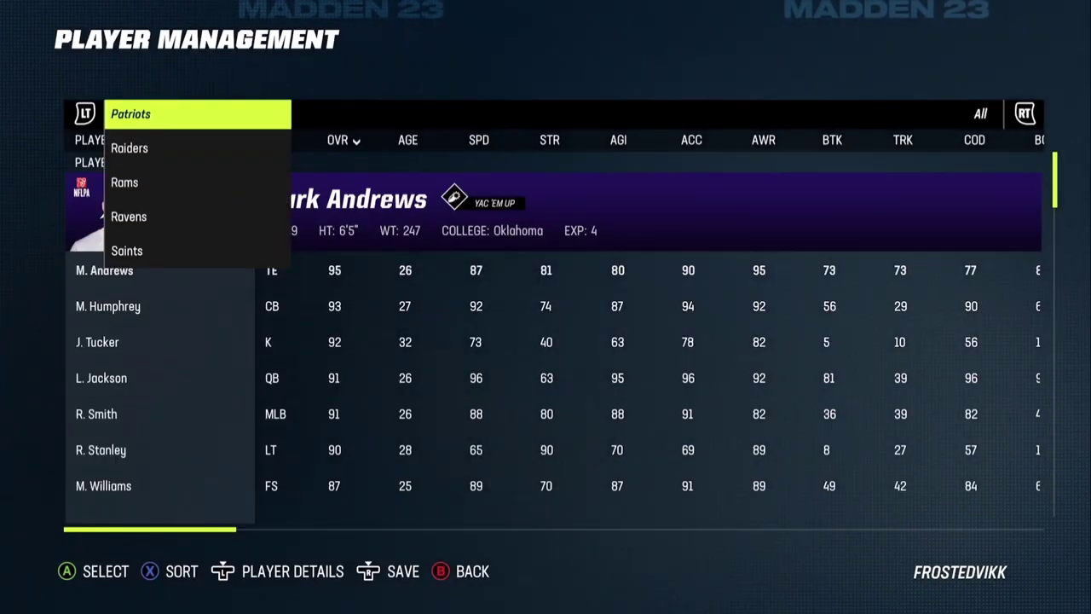
pyautogui.press('Return')
pyautogui.press('pagedown')
pyautogui.press('Down')
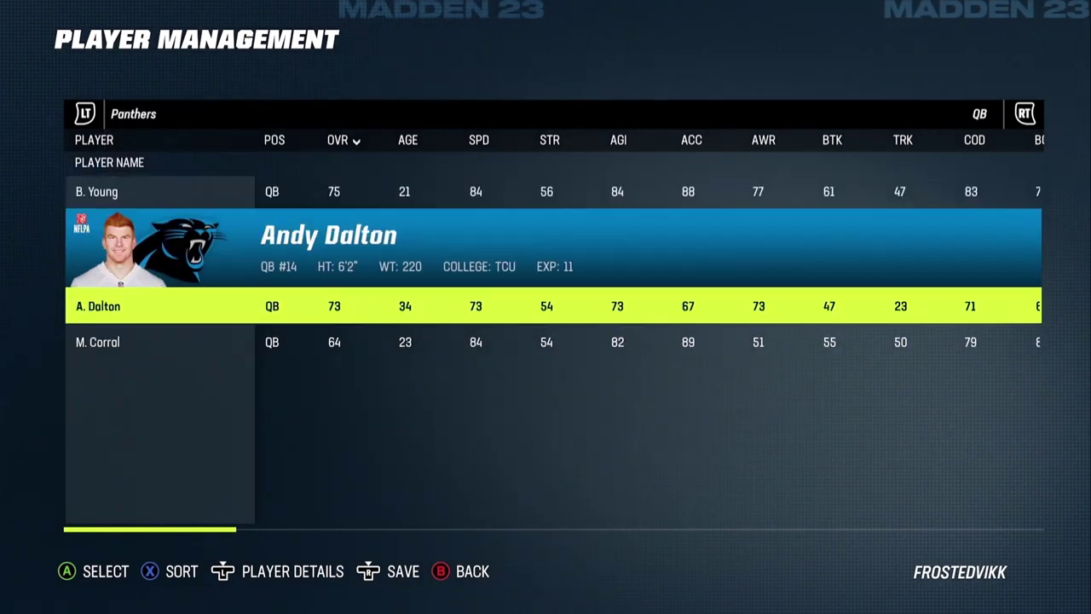
pyautogui.press('Up')
# Browse the Panthers wide receivers, including J. Mingo and T. Marshall Jr.
pyautogui.press('pagedown')
pyautogui.press('Down')
pyautogui.press('Down')
pyautogui.press('Down')
pyautogui.press('Return')
pyautogui.press('Down')
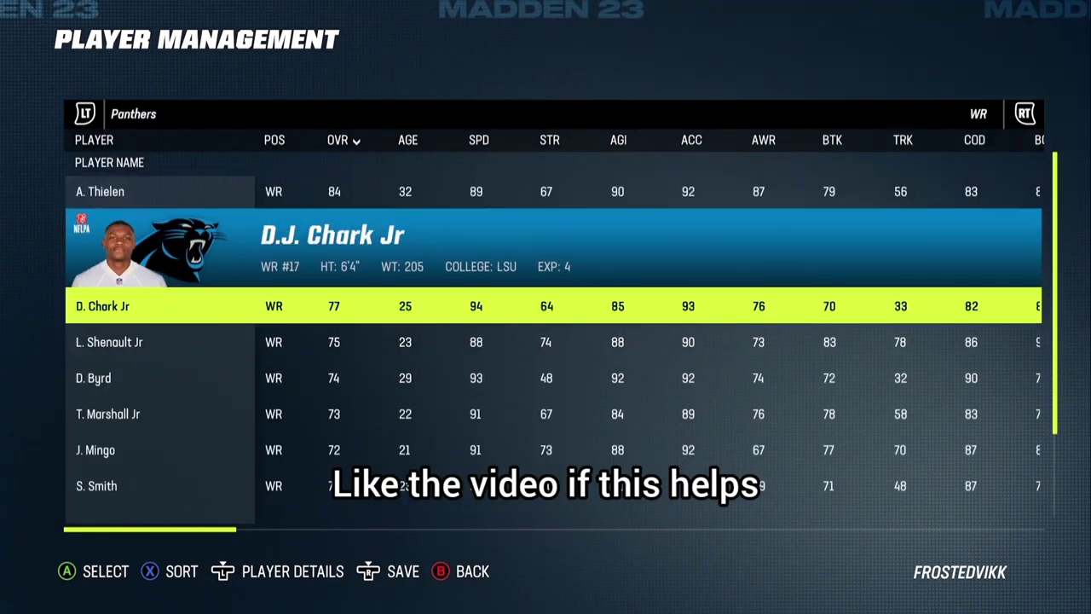
pyautogui.press('Down')
pyautogui.press('Down')
pyautogui.press('Down')
pyautogui.press('Down')
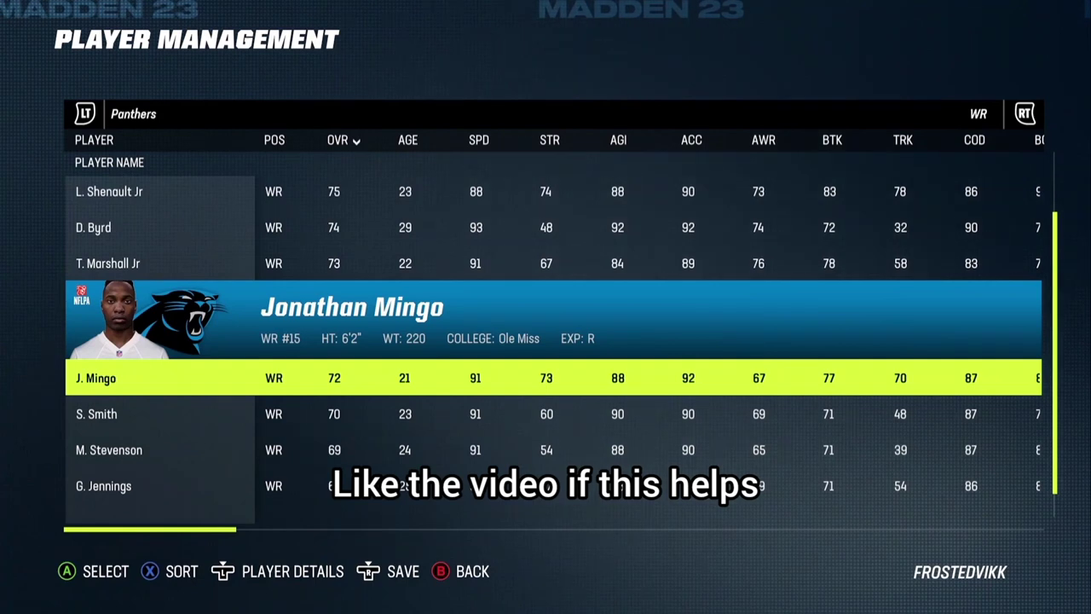
pyautogui.press('pageup')
pyautogui.press('Down')
# Check the Patriots cornerbacks such as C. Gonzalez, then another team's cornerbacks.
pyautogui.press('Return')
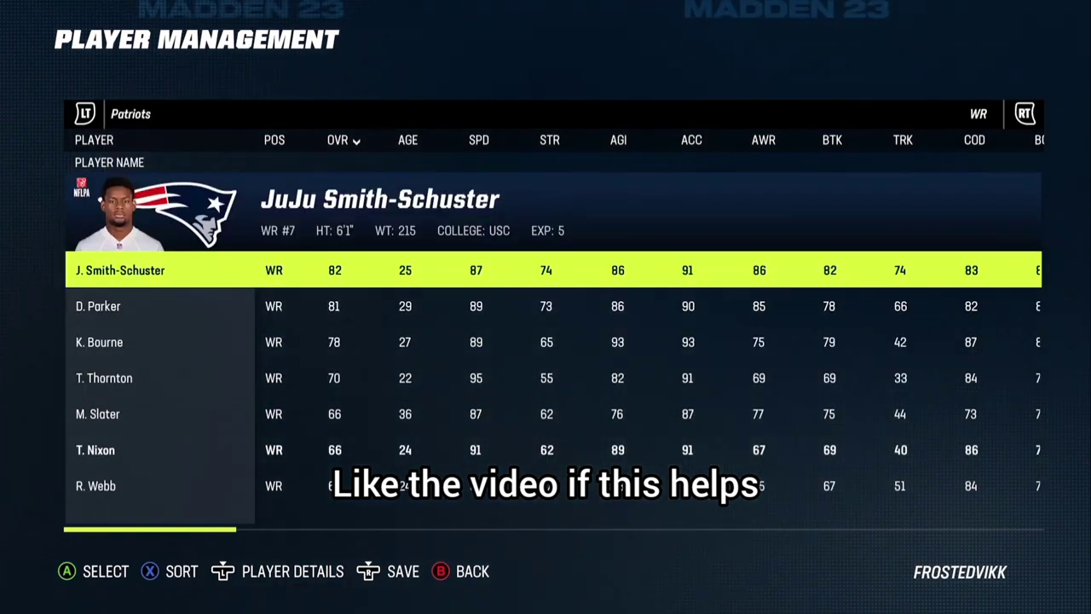
pyautogui.press('pagedown')
pyautogui.press('Return')
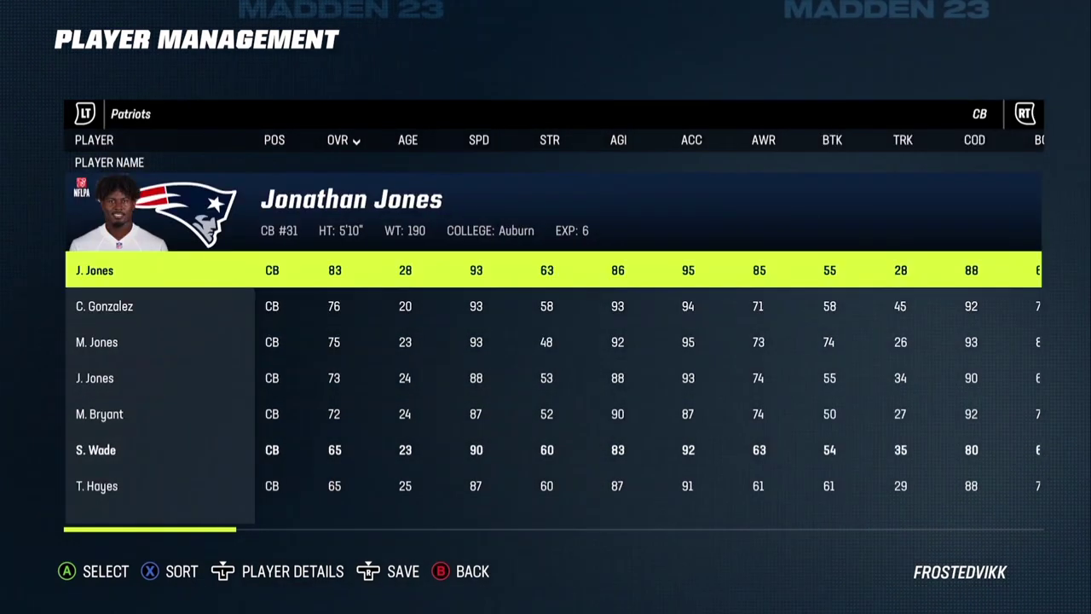
pyautogui.press('Down')
pyautogui.press('pageup')
pyautogui.press('Down')
pyautogui.press('Down')
pyautogui.press('Down')
pyautogui.press('Down')
pyautogui.press('Down')
pyautogui.press('Down')
pyautogui.press('Down')
pyautogui.press('Down')
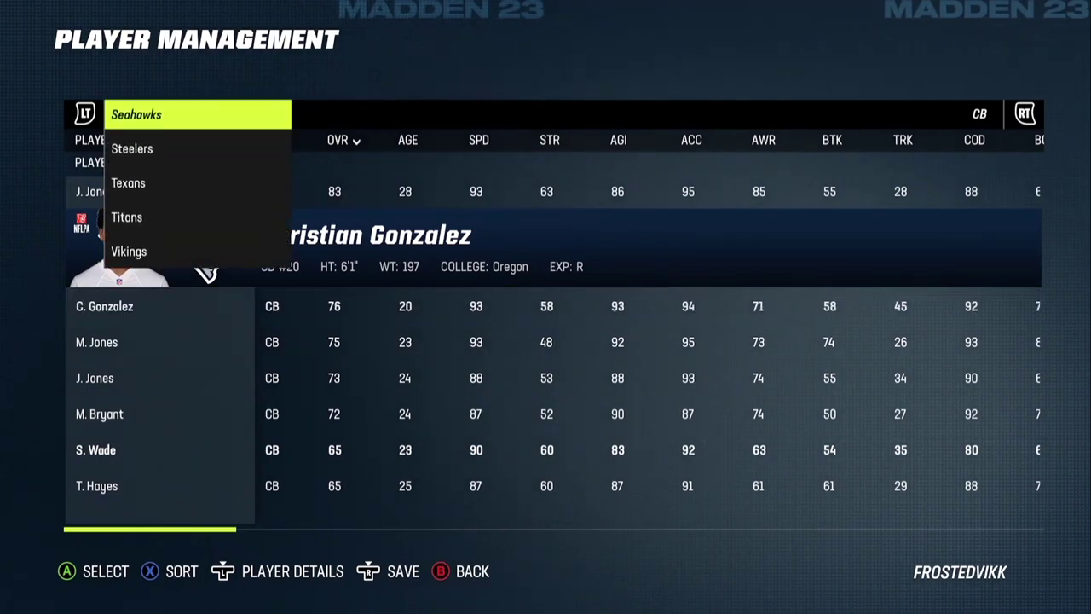
pyautogui.press('Return')
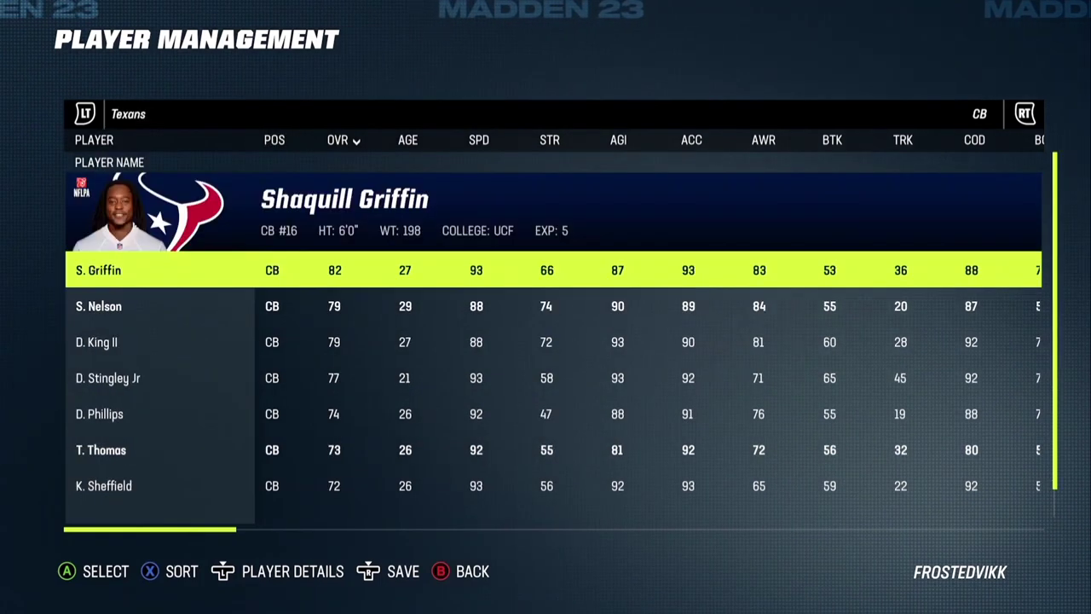
# Filter the Texans roster to LE, then toward QB, and leave Player Management.
pyautogui.press('pagedown')
pyautogui.press('Up')
pyautogui.press('Up')
pyautogui.press('Up')
pyautogui.press('Up')
pyautogui.press('Up')
pyautogui.press('Up')
pyautogui.press('Return')
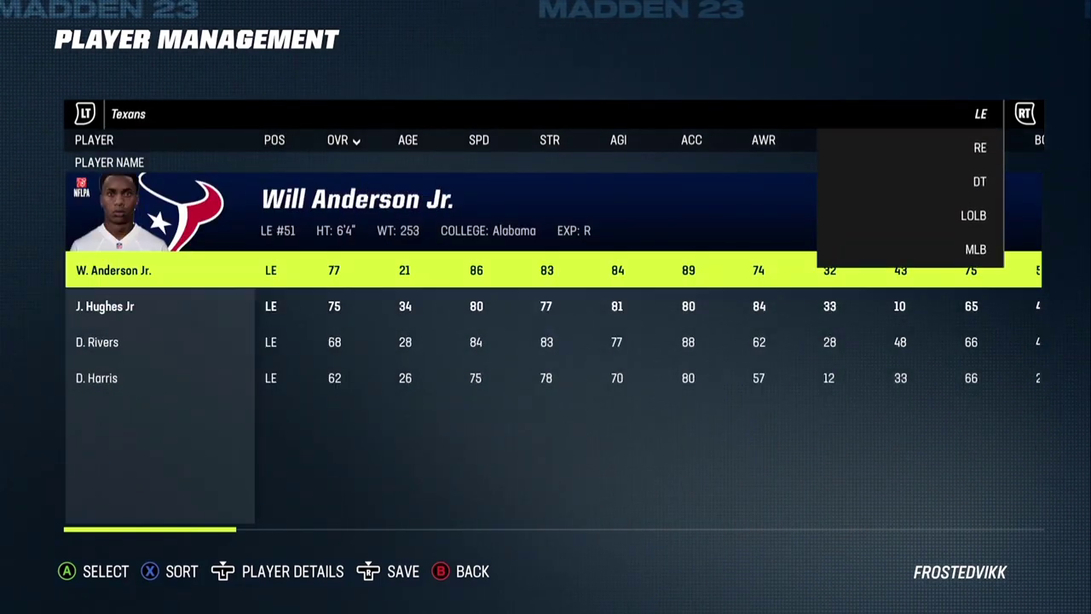
pyautogui.press('pagedown')
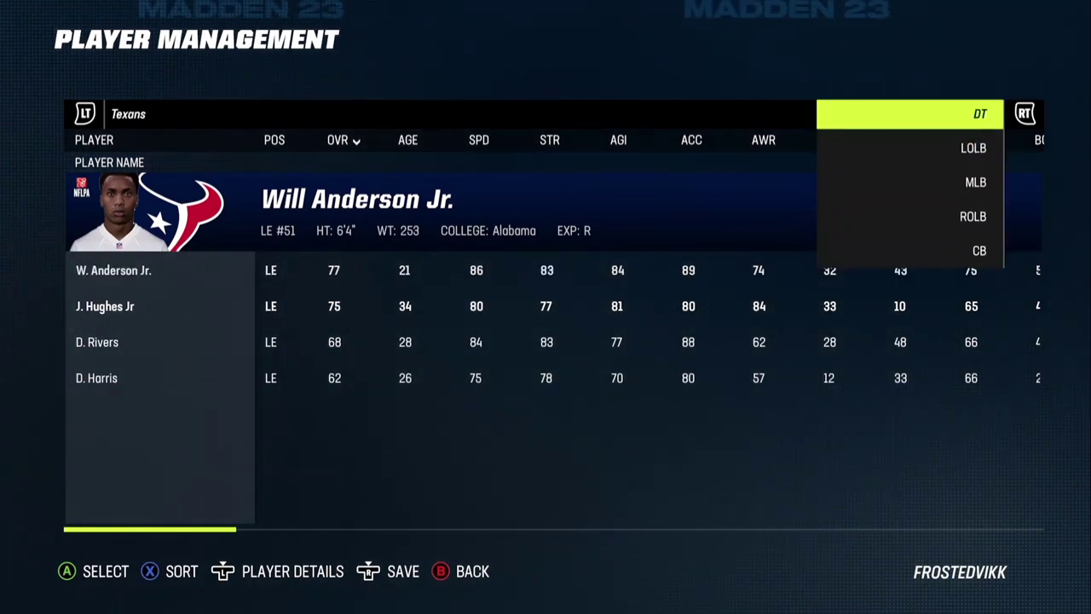
pyautogui.press('Down')
pyautogui.press('Down')
pyautogui.press('Down')
pyautogui.press('Down')
pyautogui.press('Down')
pyautogui.press('Down')
pyautogui.press('Down')
pyautogui.press('Down')
pyautogui.press('Down')
pyautogui.press('Down')
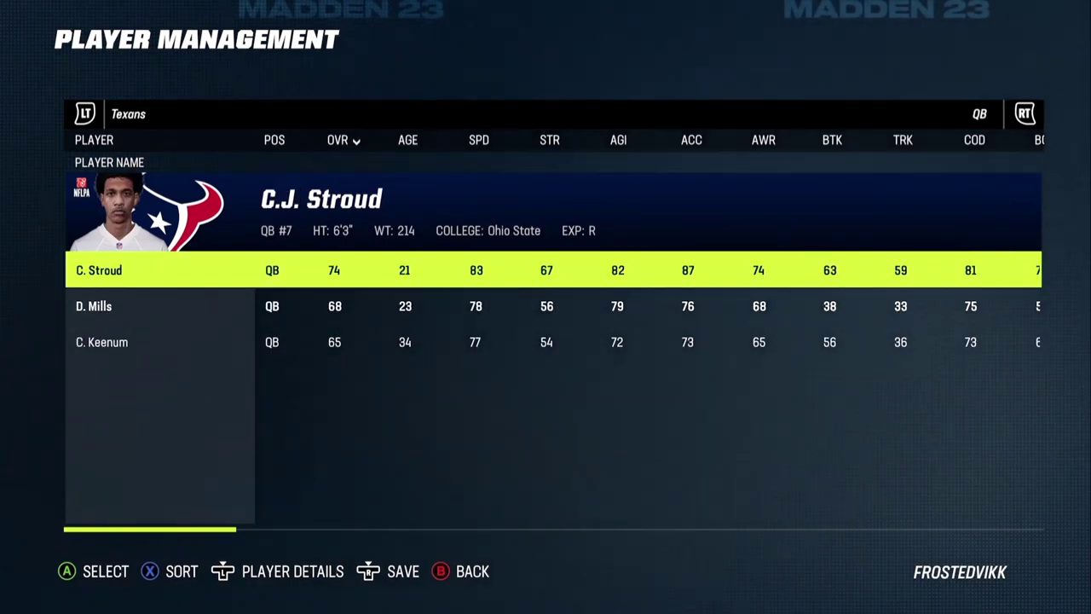
pyautogui.press('Escape')
pyautogui.press('Escape')
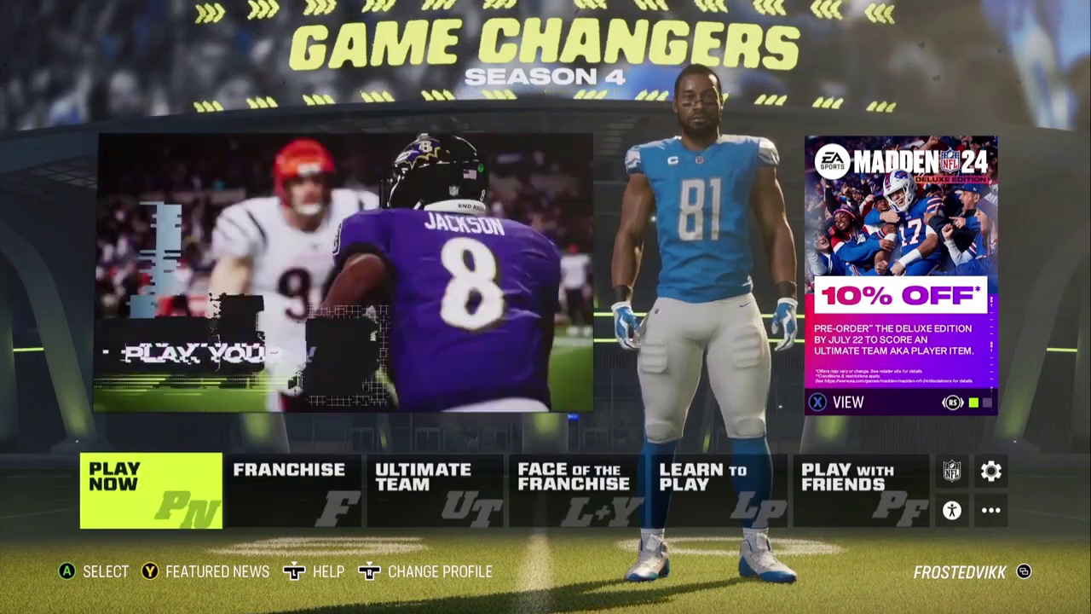
# Create a new offline Franchise league using the active roster, importing 3286 players.
pyautogui.press('Right')
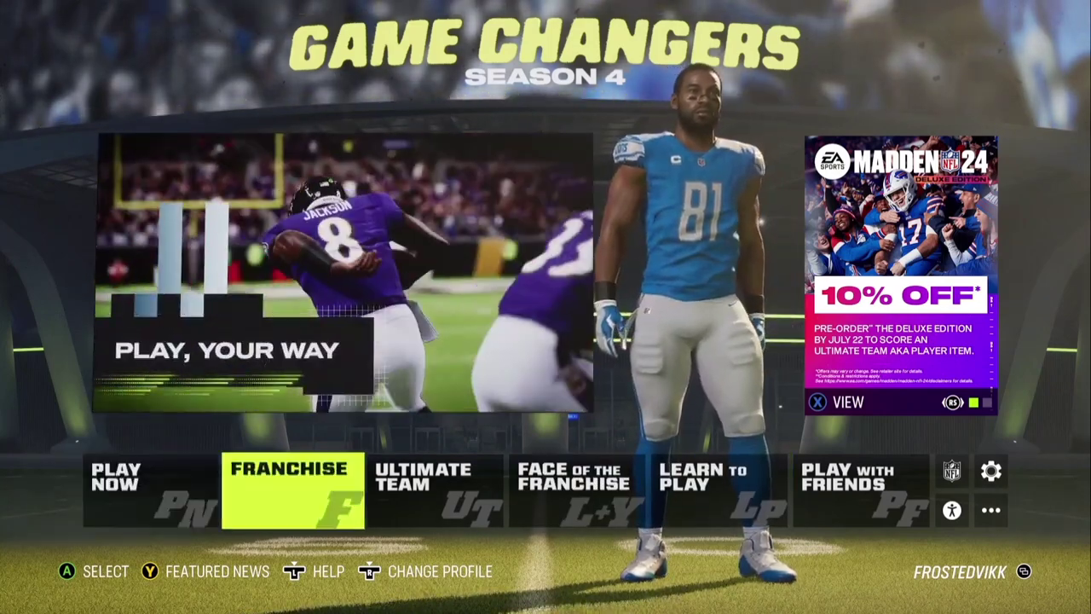
pyautogui.press('Return')
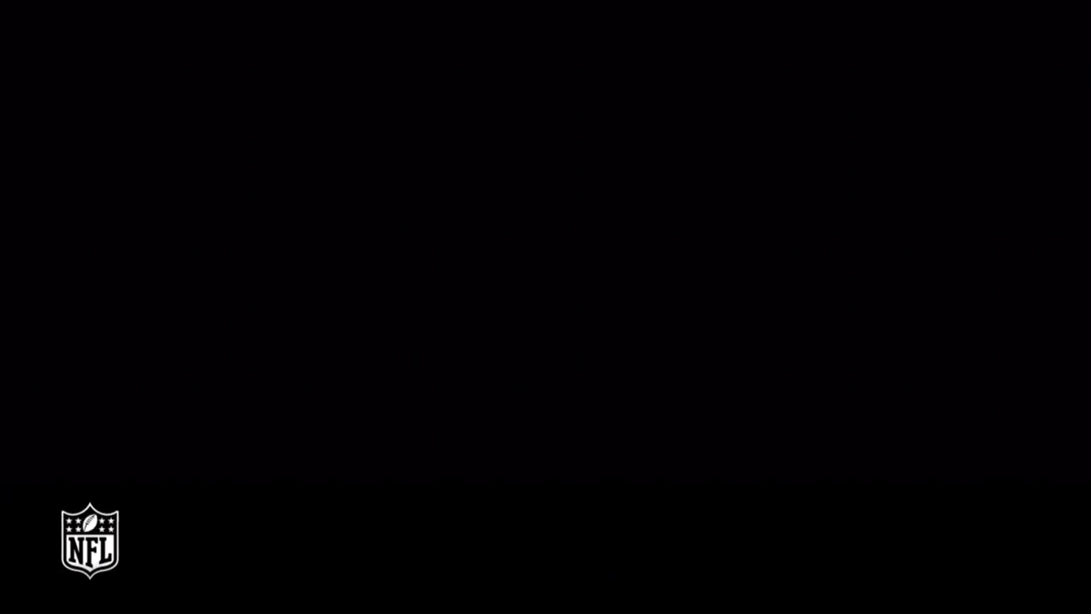
pyautogui.press('Down')
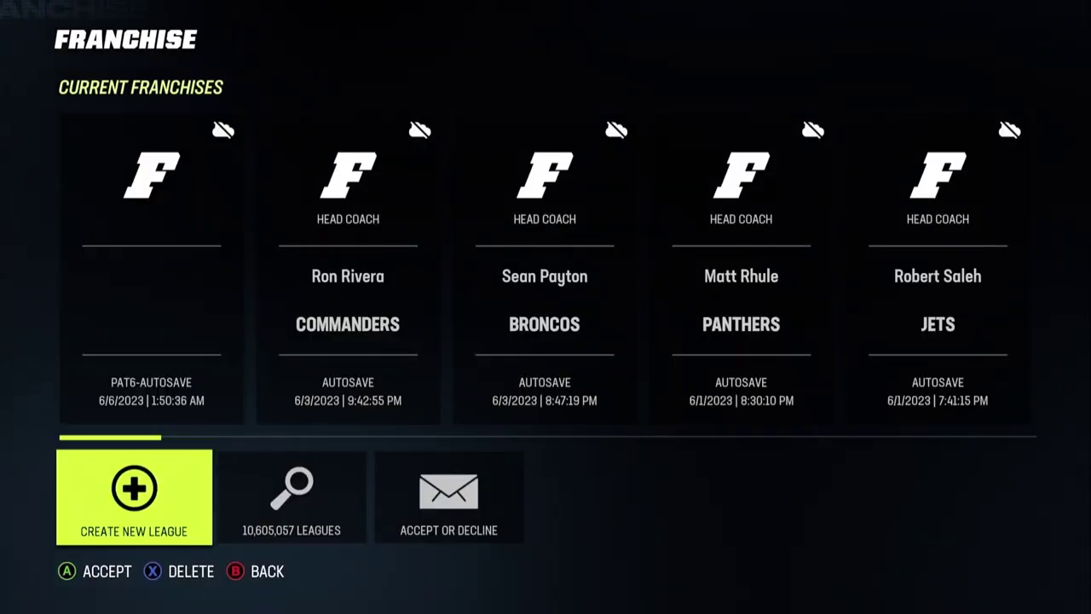
pyautogui.press('Return')
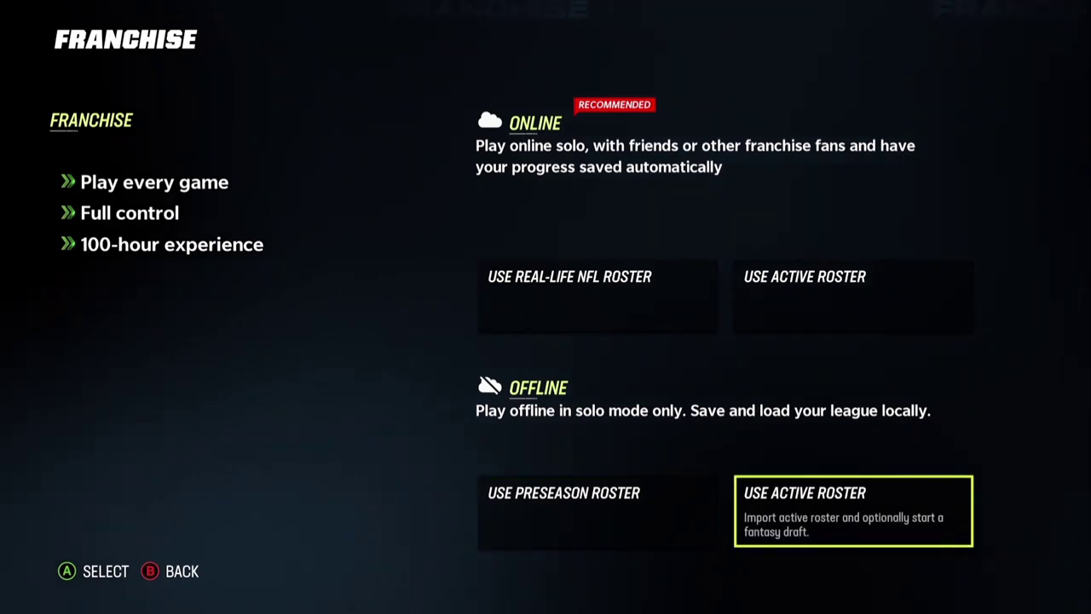
pyautogui.press('Return')
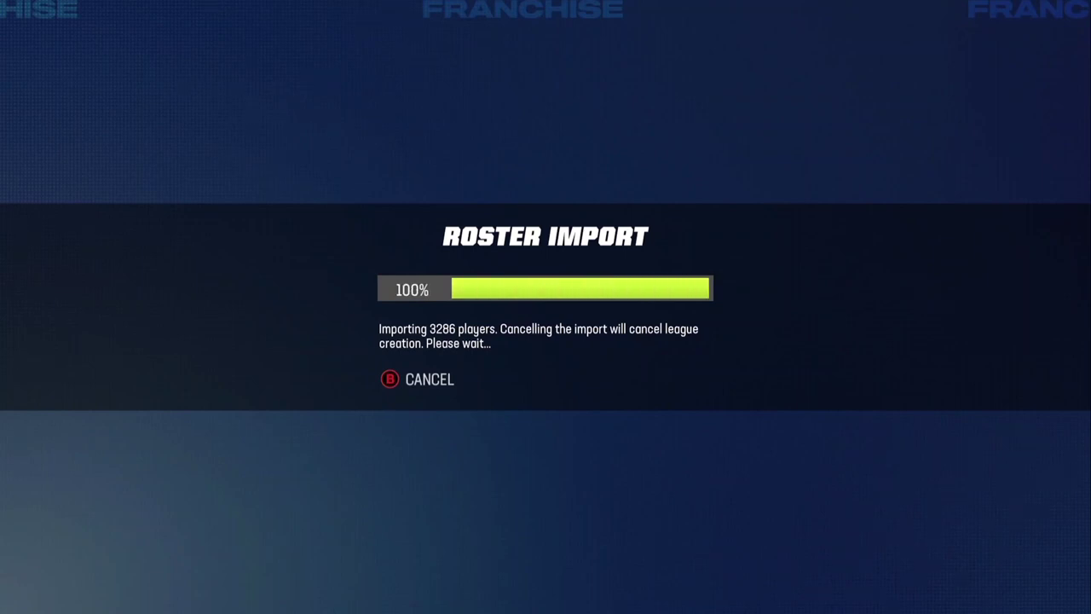
# Choose the Pittsburgh Steelers as the franchise team.
pyautogui.press('Right')
pyautogui.press('Right')
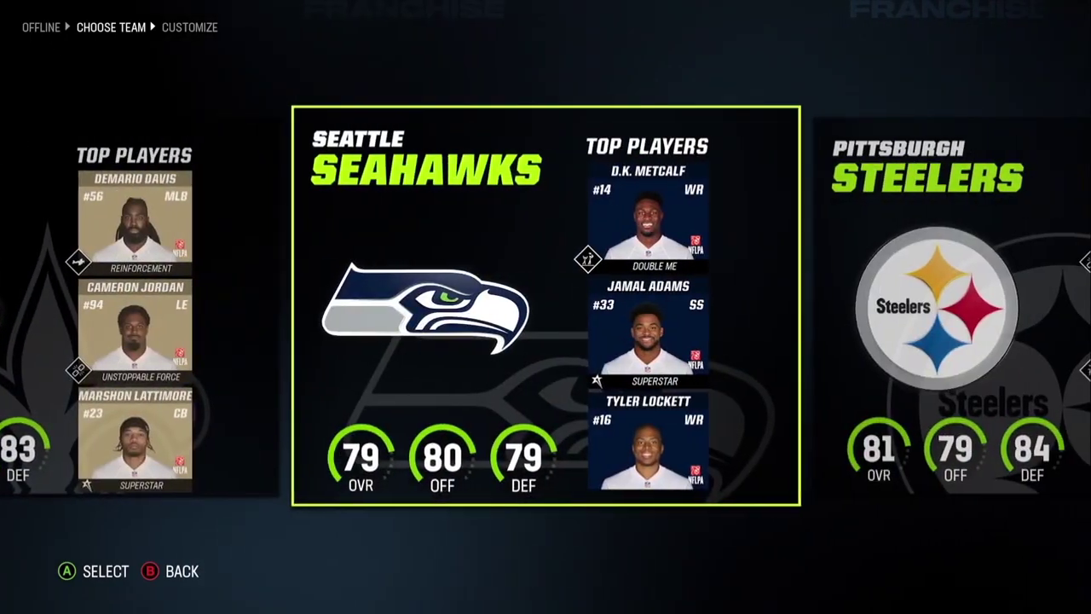
pyautogui.press('Right')
pyautogui.press('Right')
pyautogui.press('Right')
pyautogui.press('Left')
pyautogui.press('Left')
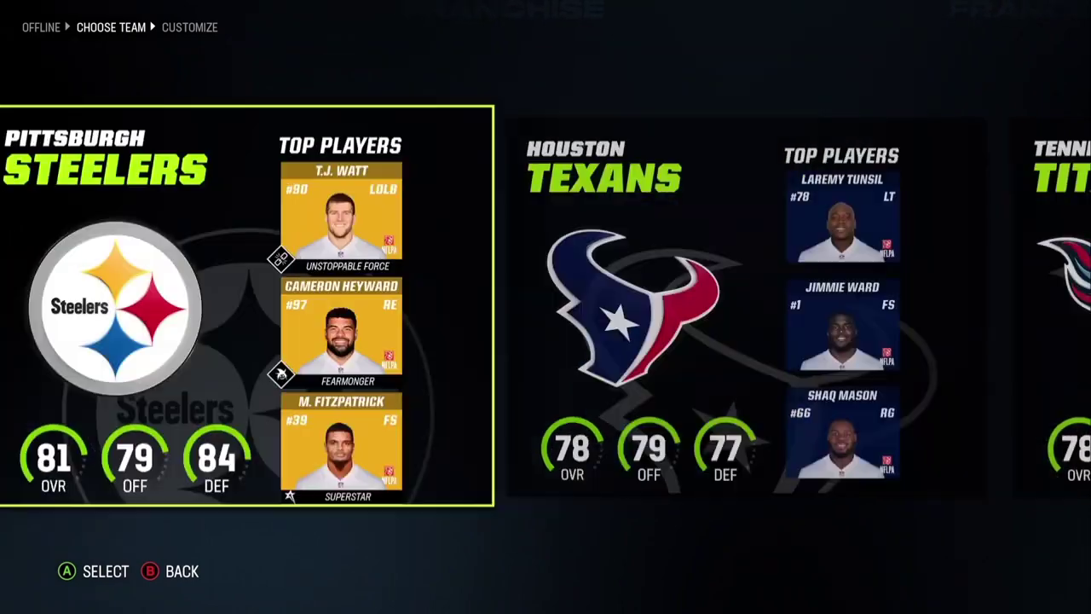
pyautogui.press('Return')
# Turn Tutorial Pop-ups OFF in League Settings and start playing the franchise.
pyautogui.press('Down')
pyautogui.press('Down')
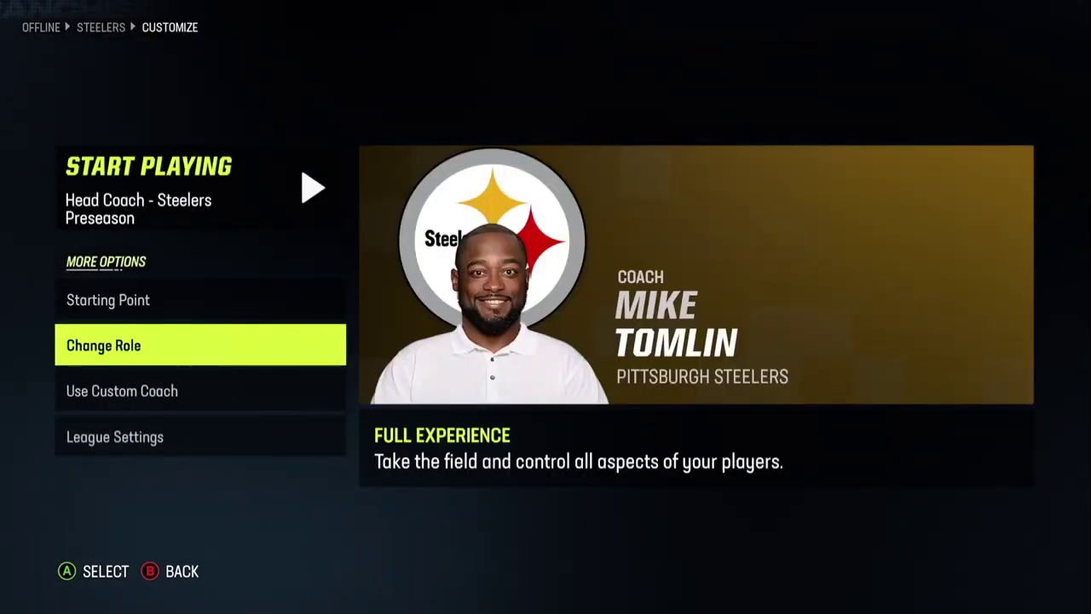
pyautogui.press('Down')
pyautogui.press('Down')
pyautogui.press('Return')
pyautogui.press('Up')
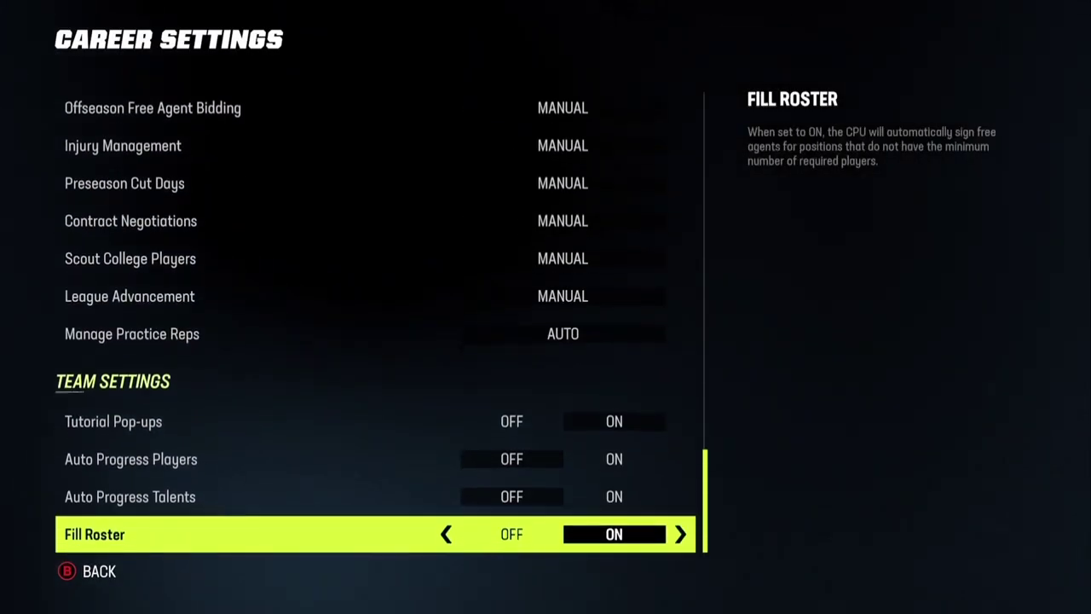
pyautogui.press('Up')
pyautogui.press('Up')
pyautogui.press('Up')
pyautogui.press('Left')
pyautogui.press('Escape')
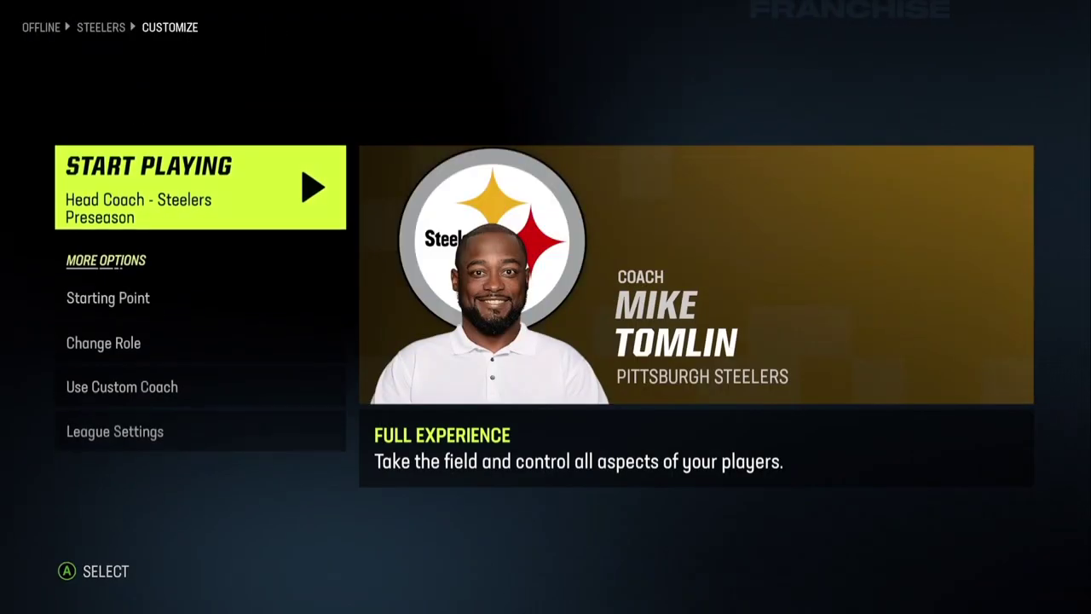
pyautogui.press('Return')
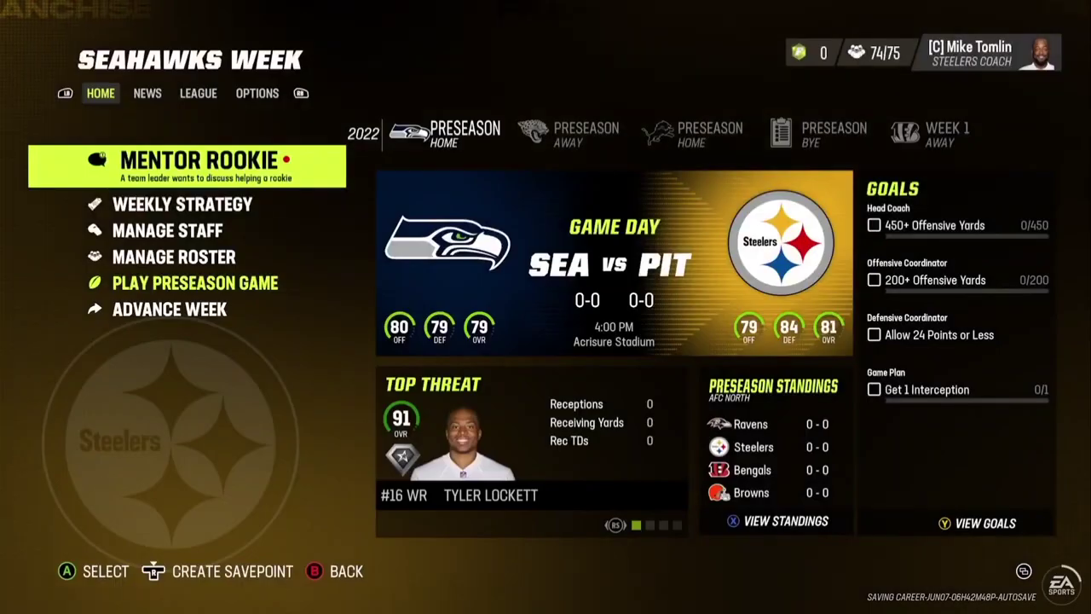
# Open left tackle B.Jones (#77) from the Manage Roster offense lineup.
pyautogui.press('Down')
pyautogui.press('Down')
pyautogui.press('Down')
pyautogui.press('Return')
pyautogui.press('Return')
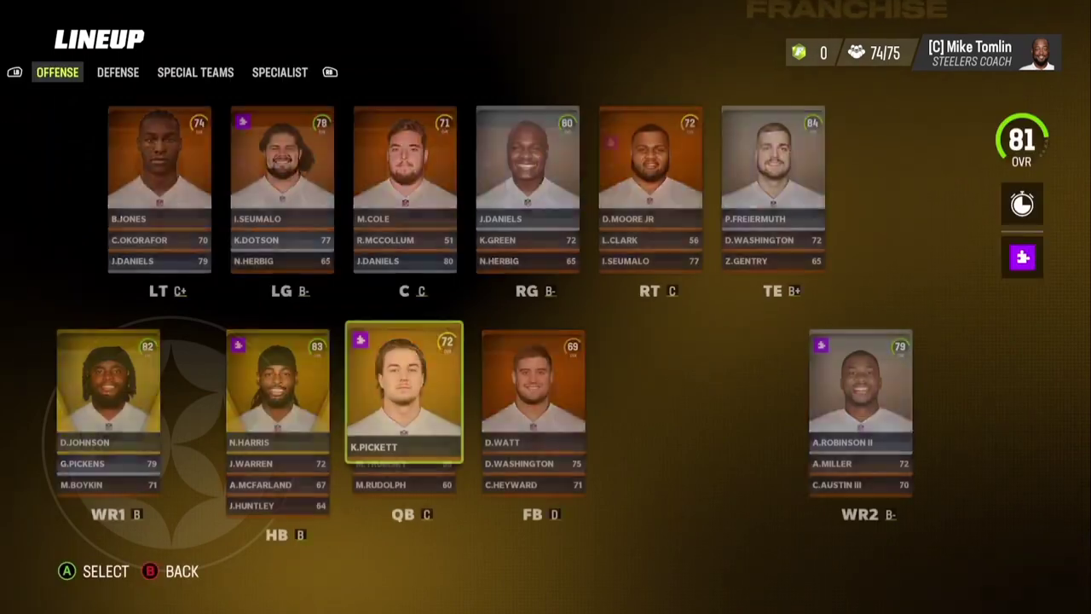
pyautogui.press('Up')
pyautogui.press('Left')
pyautogui.press('Left')
pyautogui.press('Return')
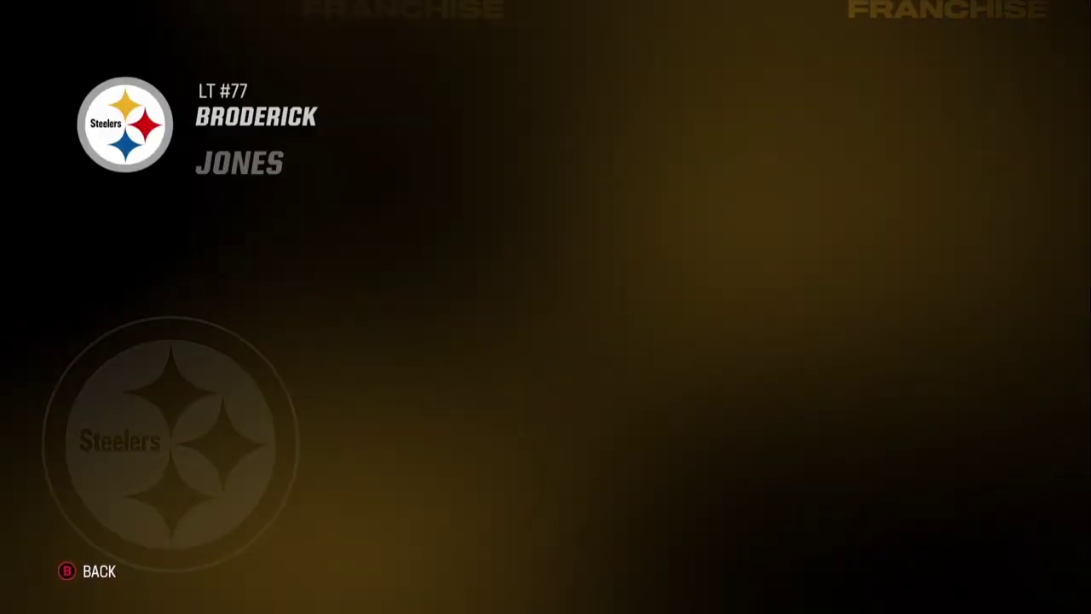
# Edit B.Jones to SUPERSTAR development with a 5 YEARS contract and save.
pyautogui.press('Up')
pyautogui.press('Return')
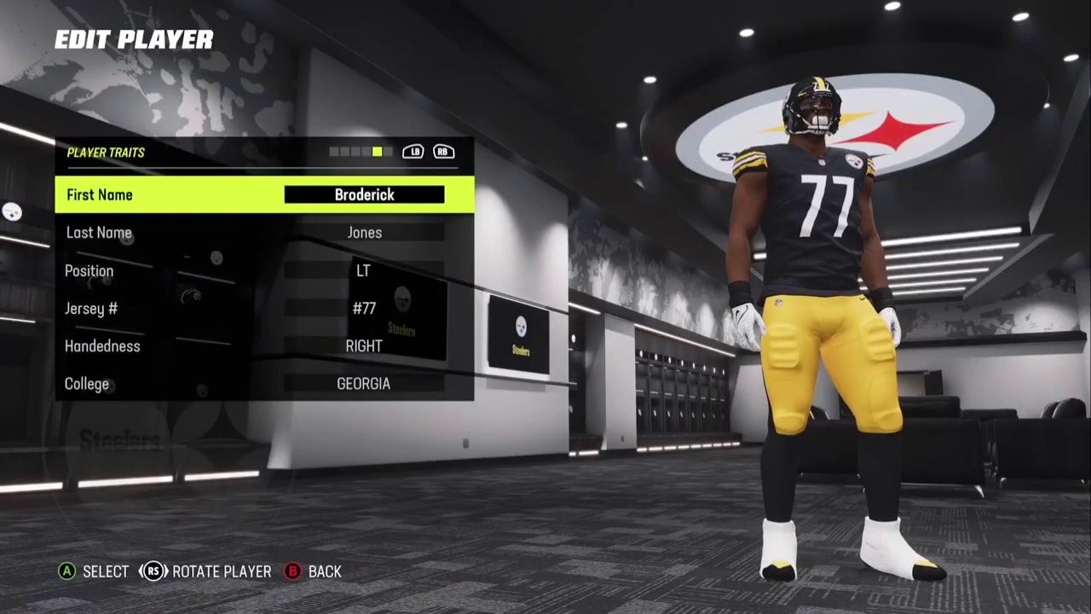
pyautogui.press('pageup')
pyautogui.press('Right')
pyautogui.press('Right')
pyautogui.press('pagedown')
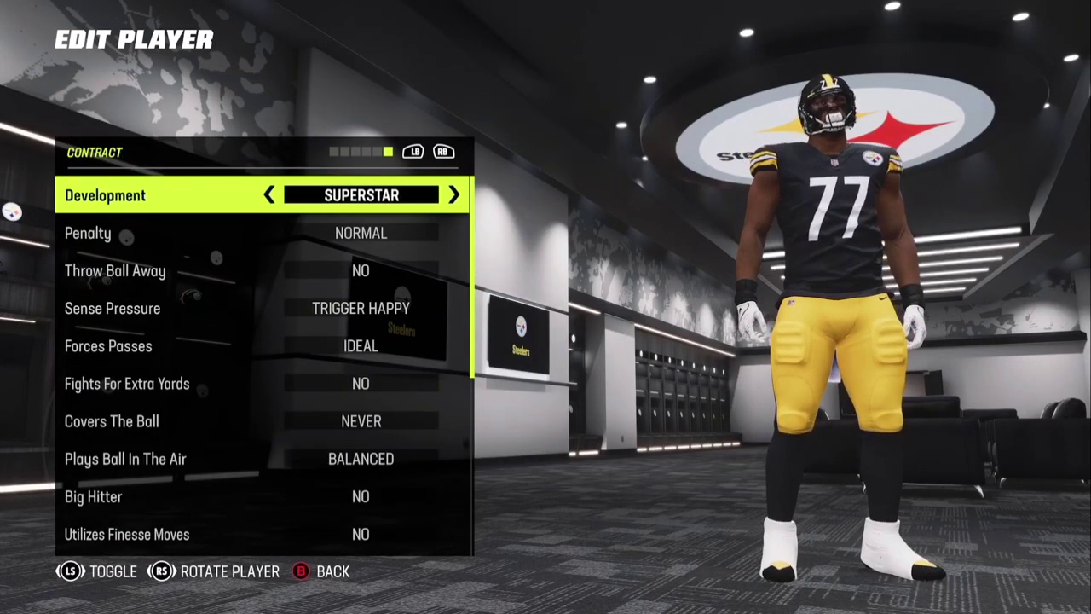
pyautogui.press('Right')
pyautogui.press('Right')
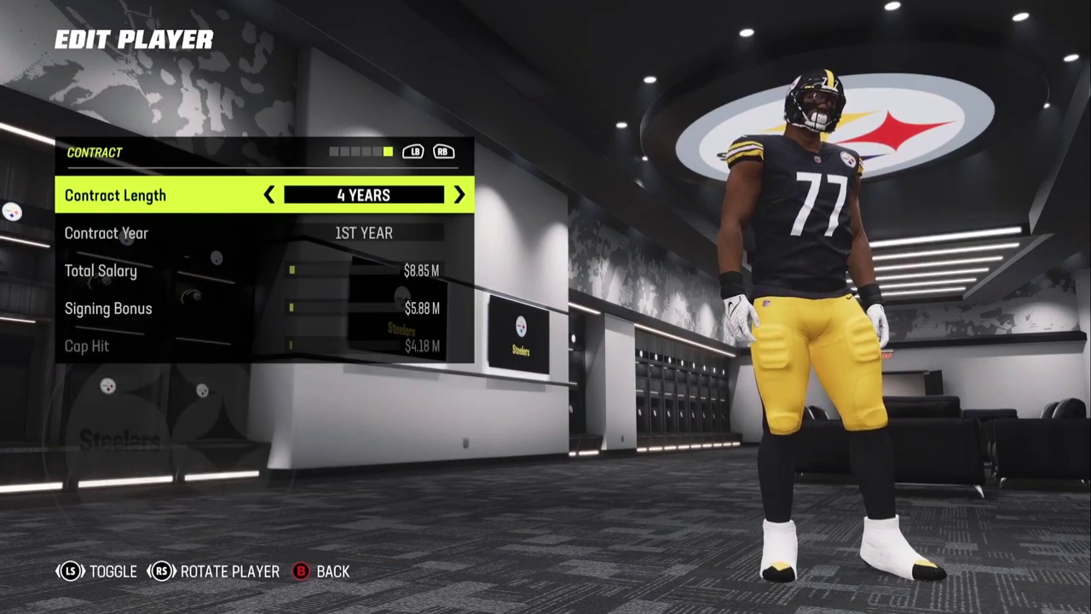
pyautogui.press('Escape')
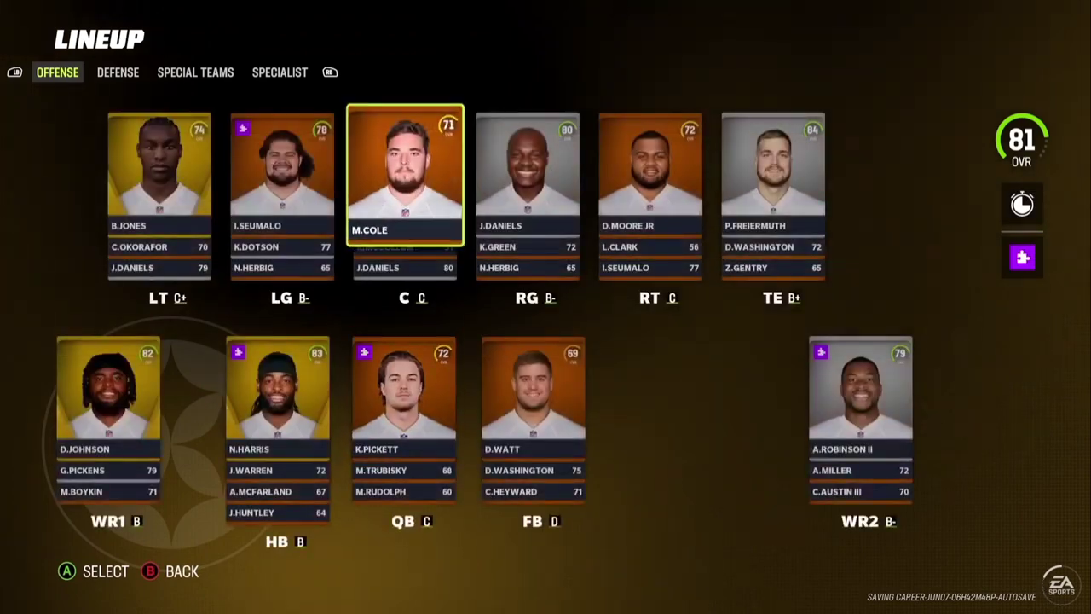
# Switch to the defense lineup and open backup CB1 J.Porter Jr.'s overview.
pyautogui.press('pagedown')
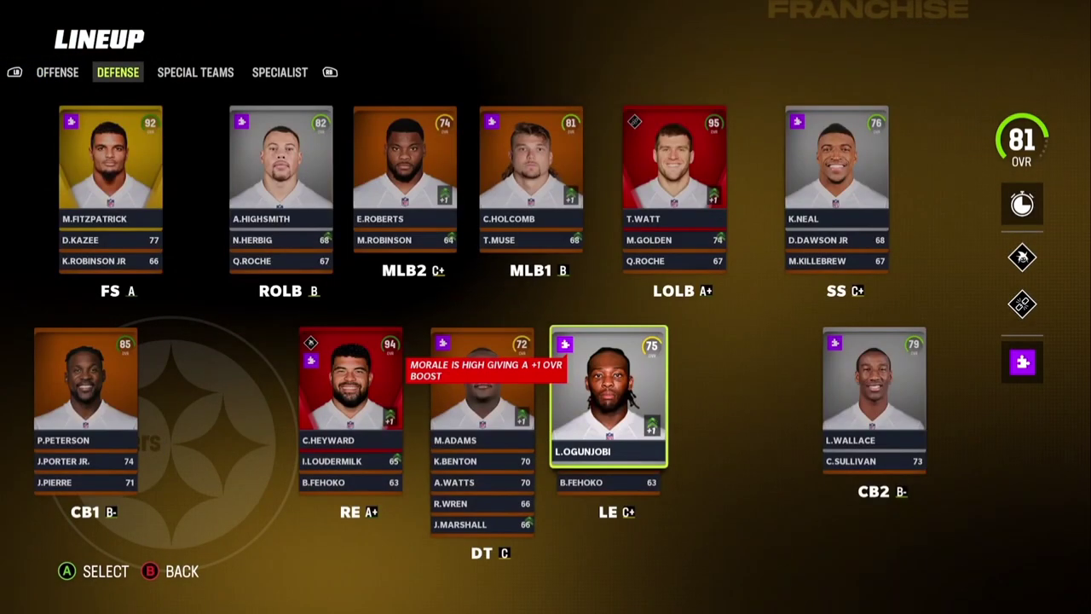
pyautogui.press('Left')
pyautogui.press('Left')
pyautogui.press('Down')
pyautogui.press('Return')
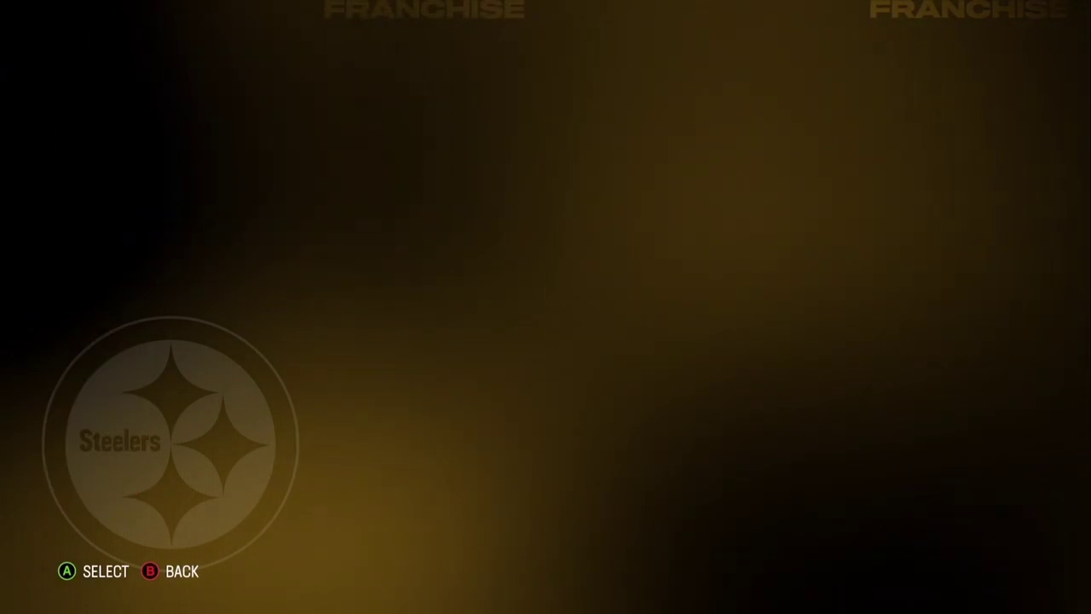